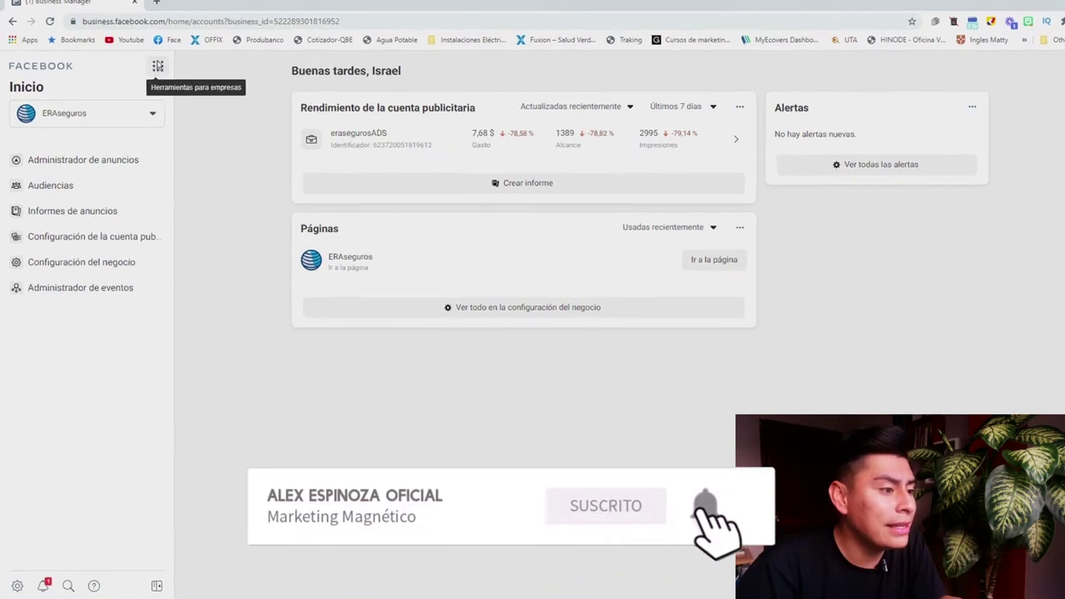
Step: Open the Audiencias tool from the advertising section of the business tools
click(158, 66)
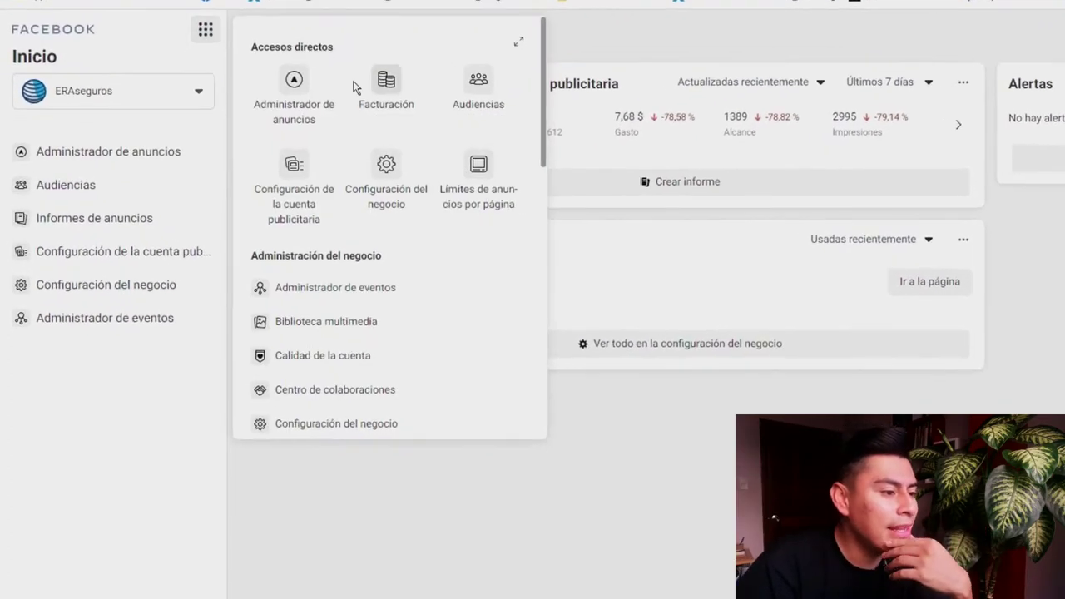
scroll(539, 116, down, 1)
scroll(541, 114, up, 1)
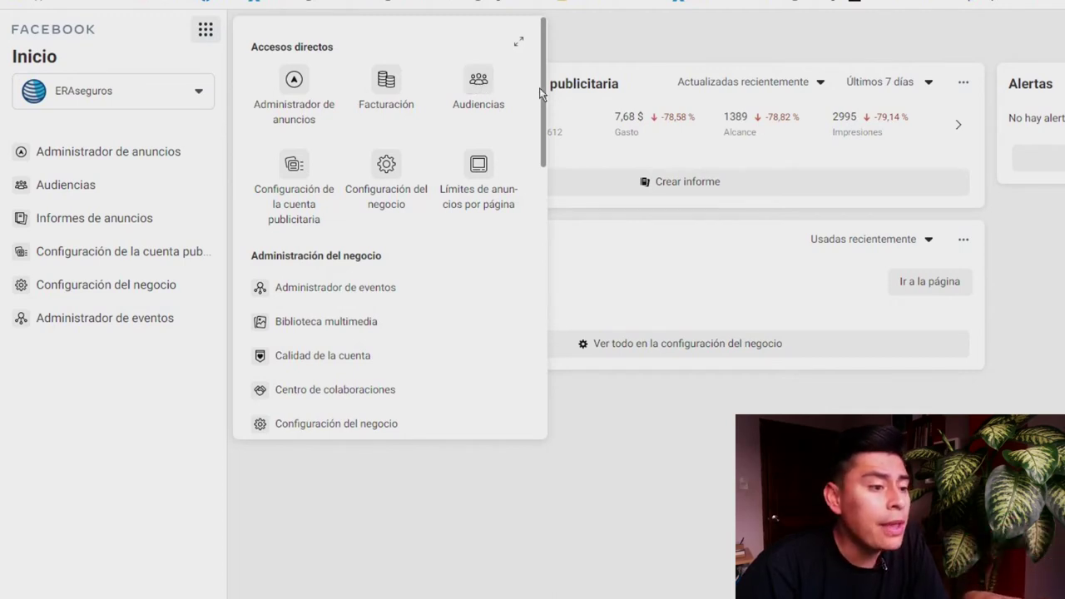
drag(542, 94, 545, 254)
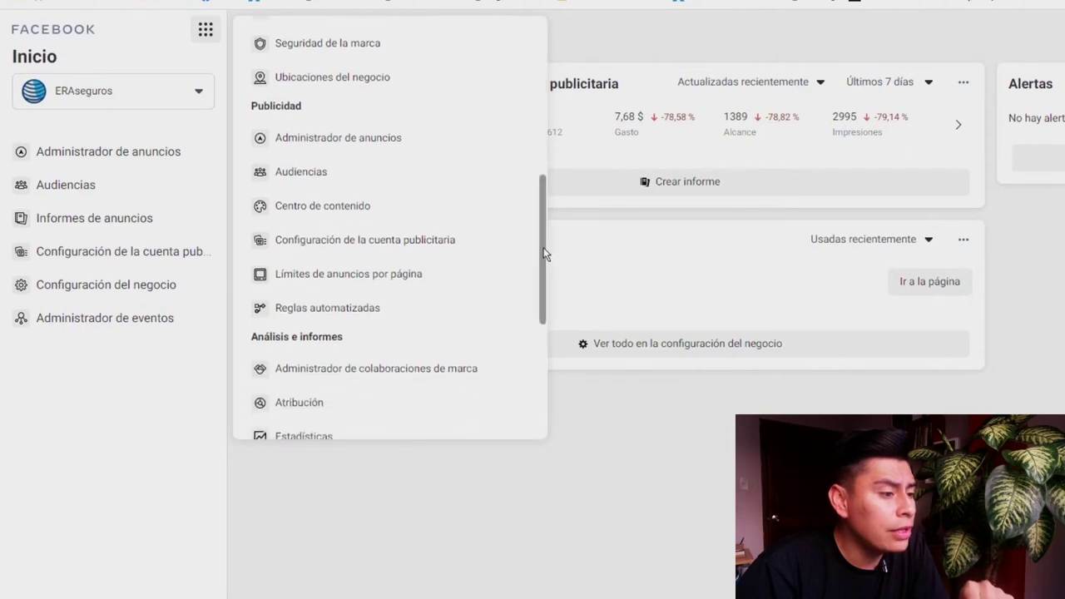
click(300, 173)
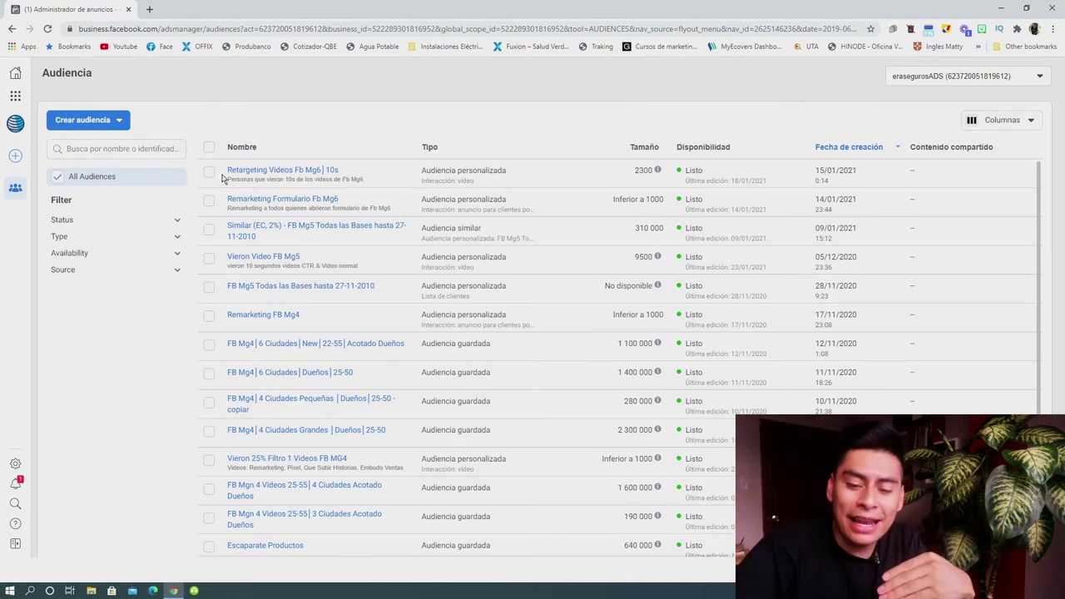
Step: Start a new saved audience and name it "Audiencia 15-35 | Varias Ciudades | Intereses varios"
click(133, 105)
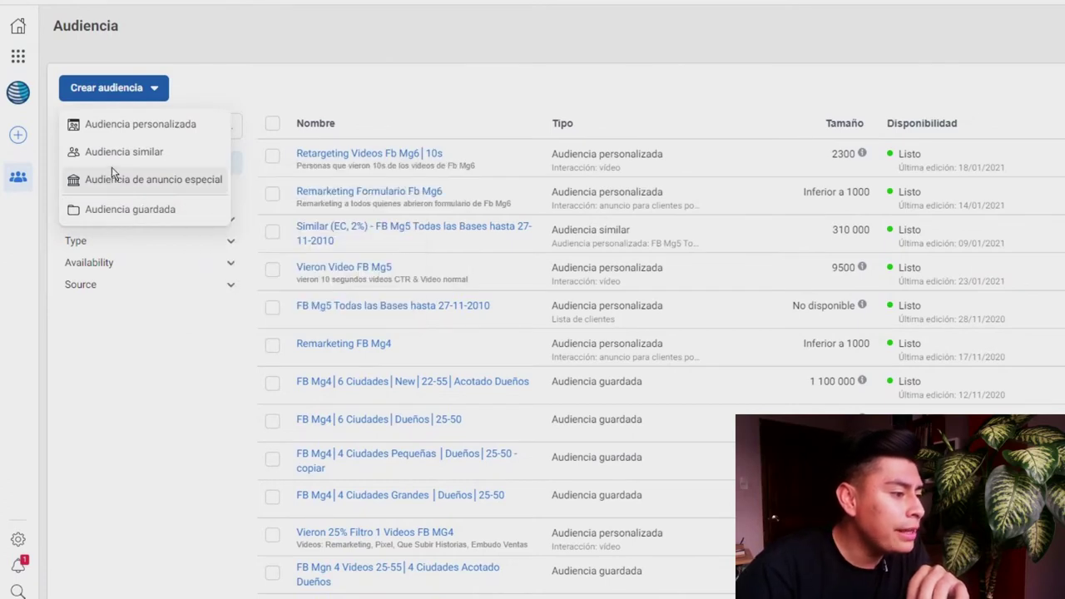
click(142, 212)
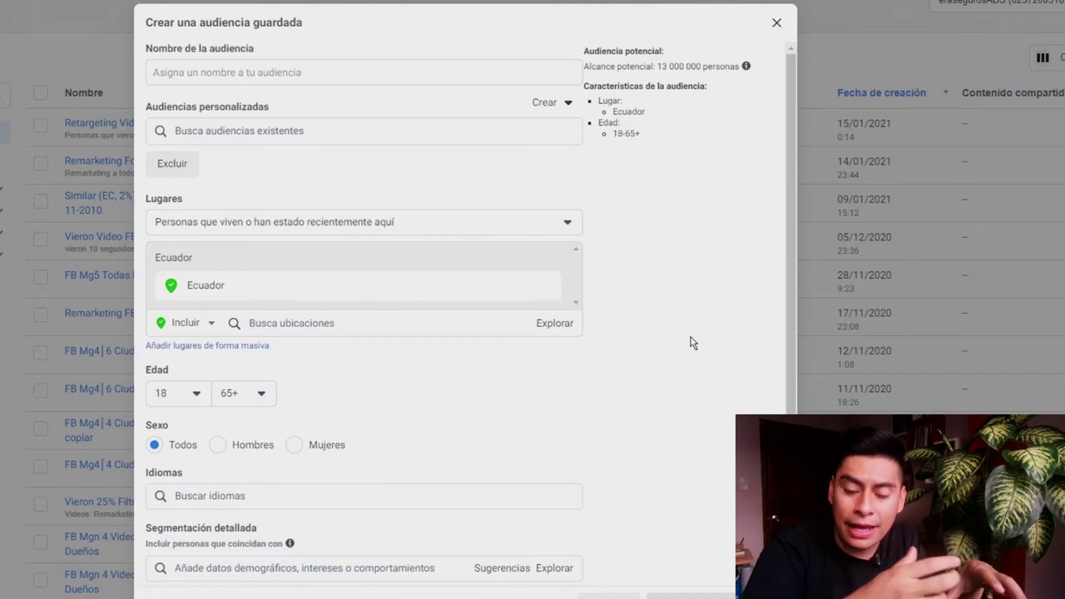
click(255, 80)
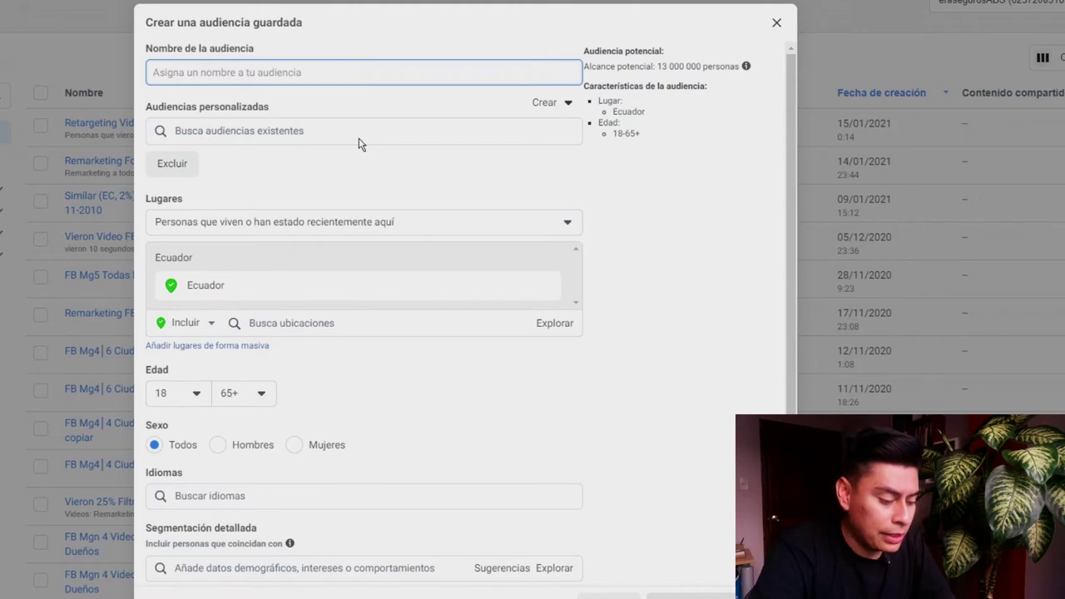
text(Audiencia)
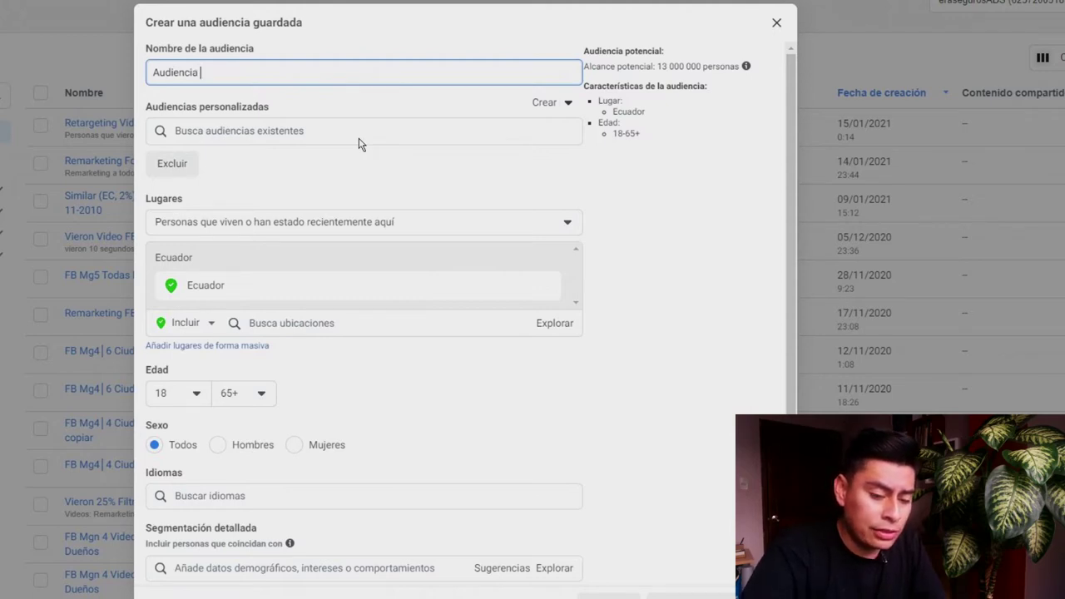
text(15-35)
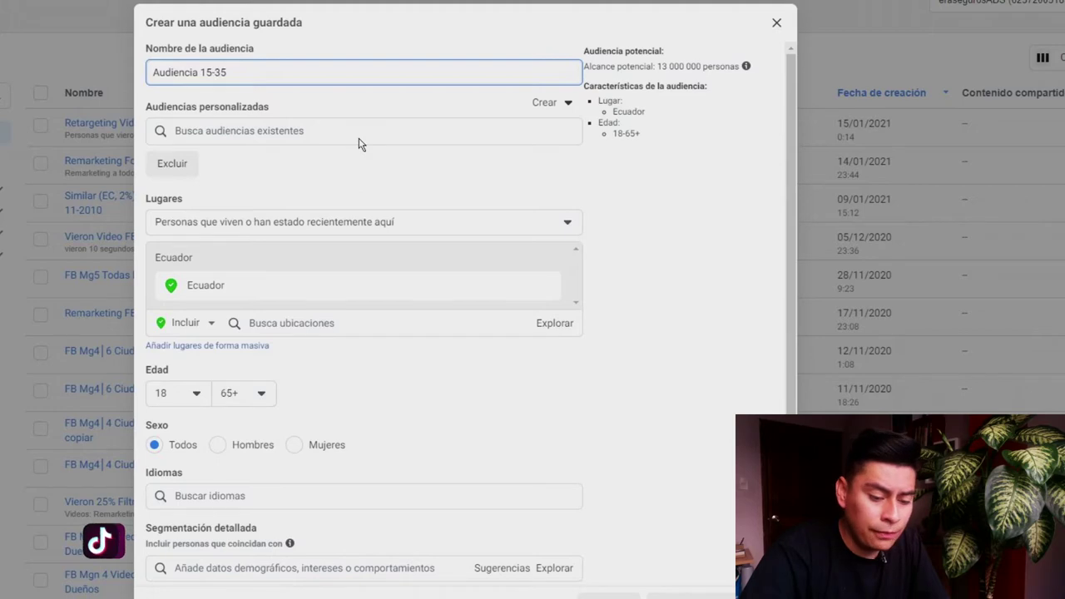
text( |)
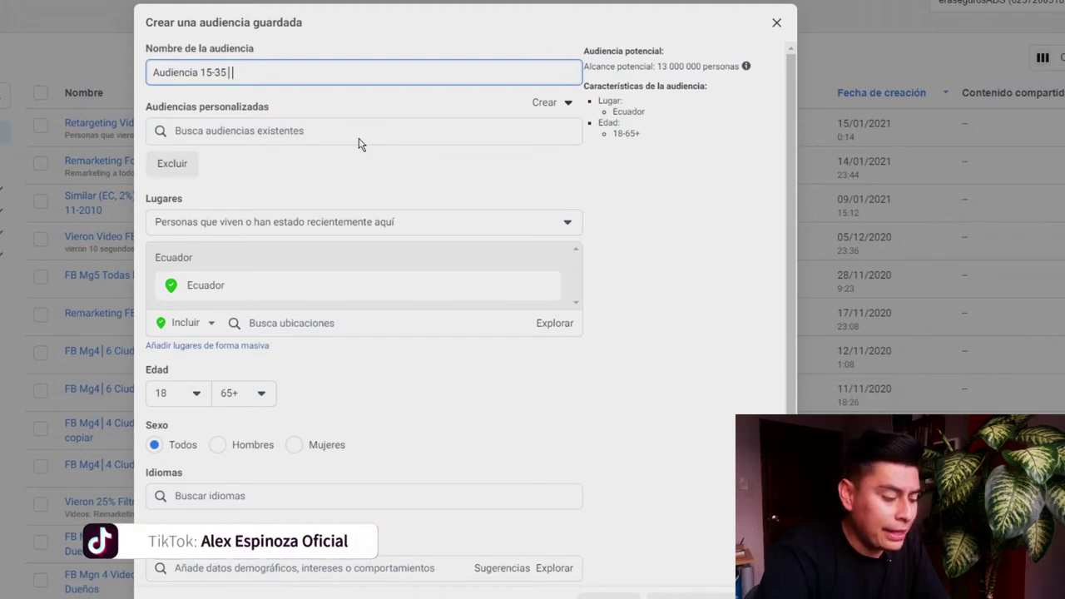
text( Varias Ciudades | Interes)
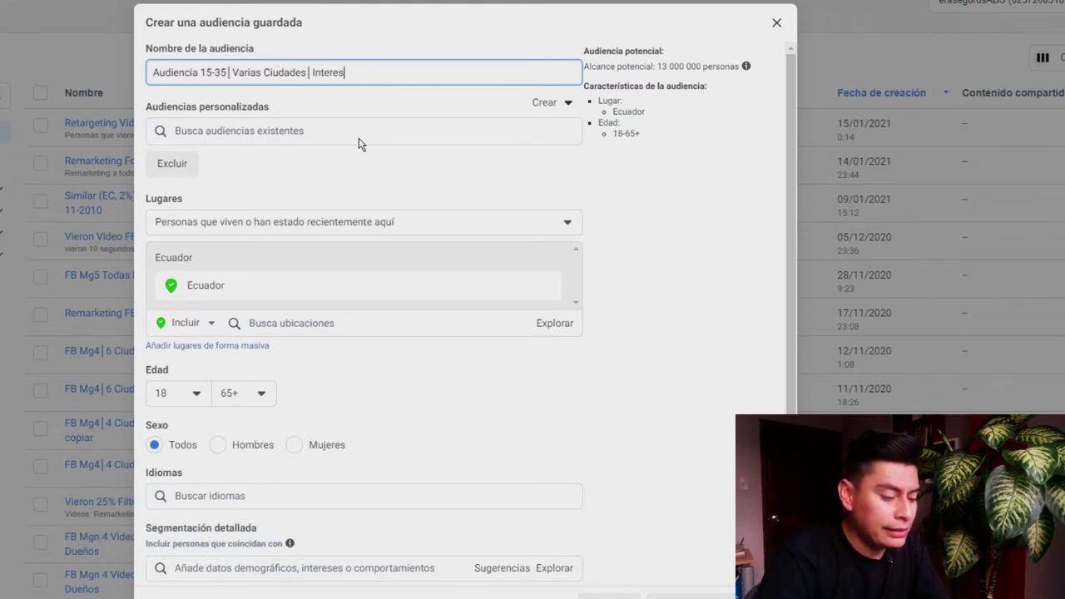
text(es varios)
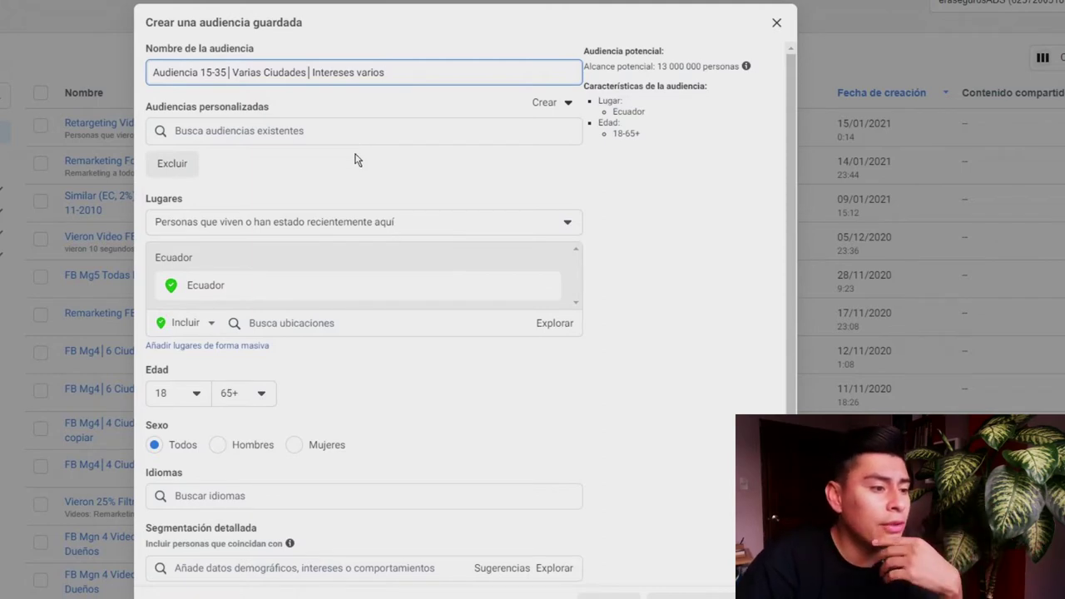
Step: Include Ciudad de México, Distrito Federal, and Quito, Pichincha Province, as audience locations for people living or recently there
click(272, 229)
click(292, 264)
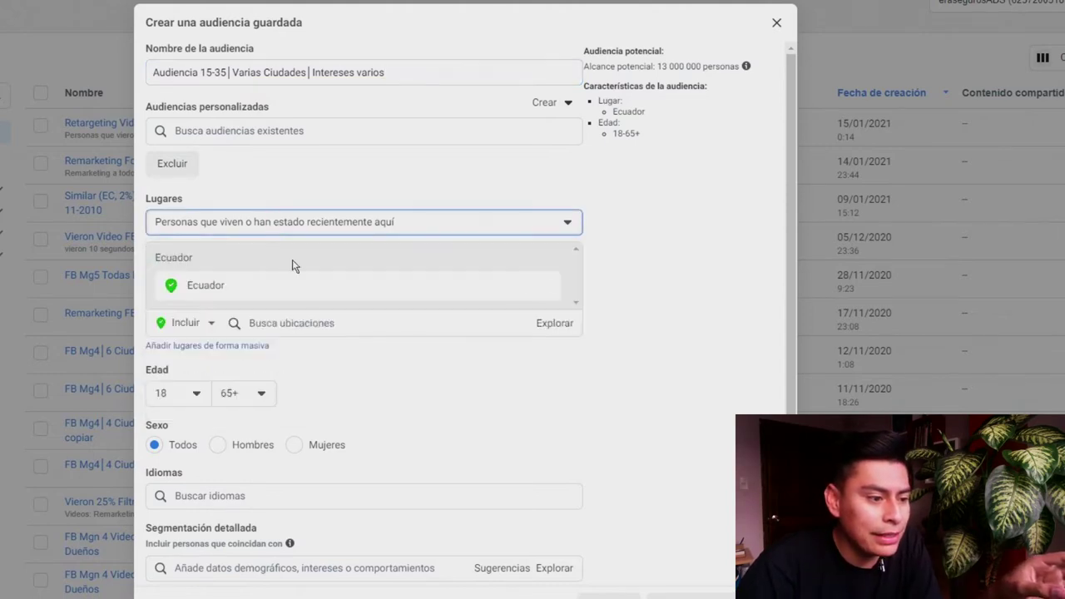
click(321, 324)
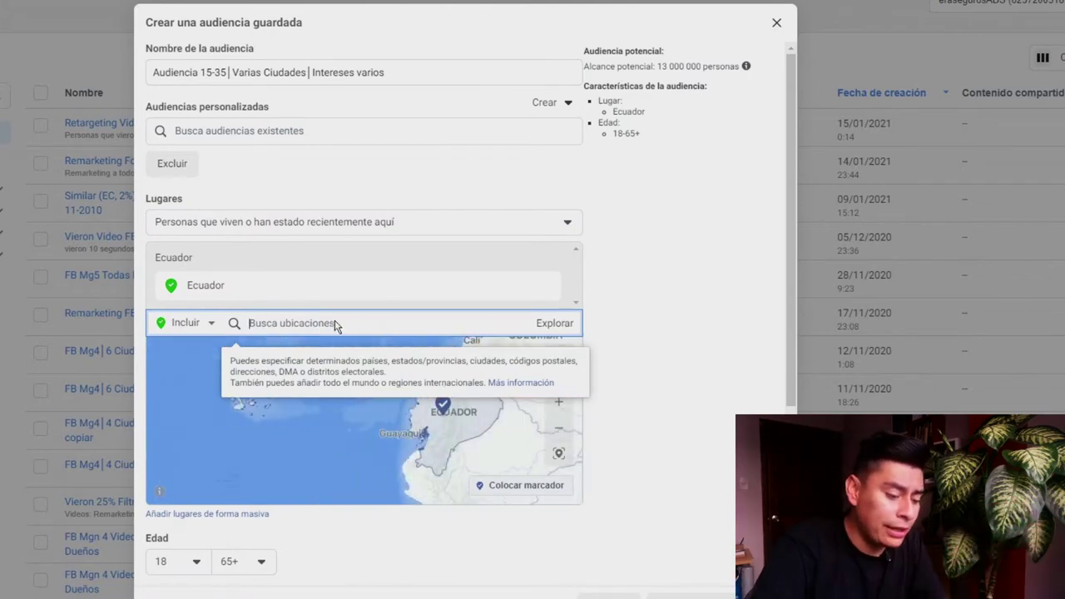
text(Mexico)
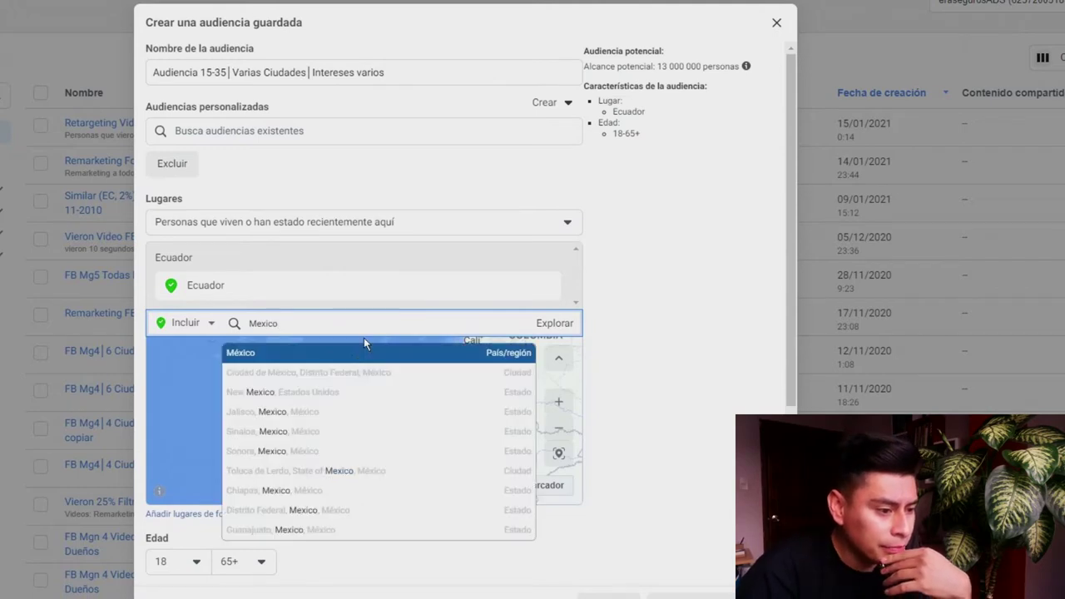
click(291, 378)
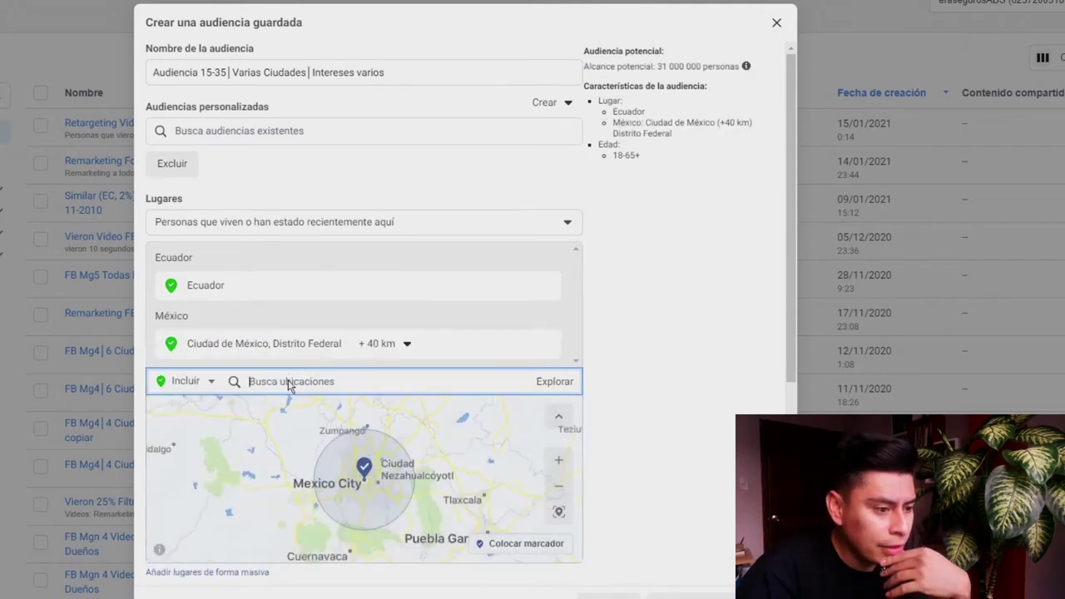
text(Quito)
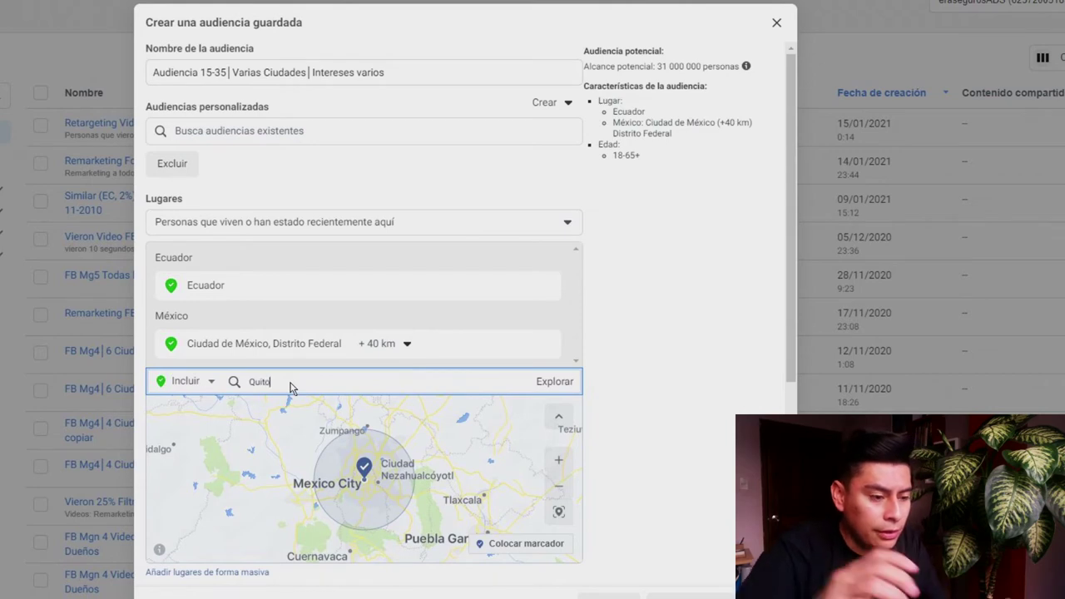
click(308, 411)
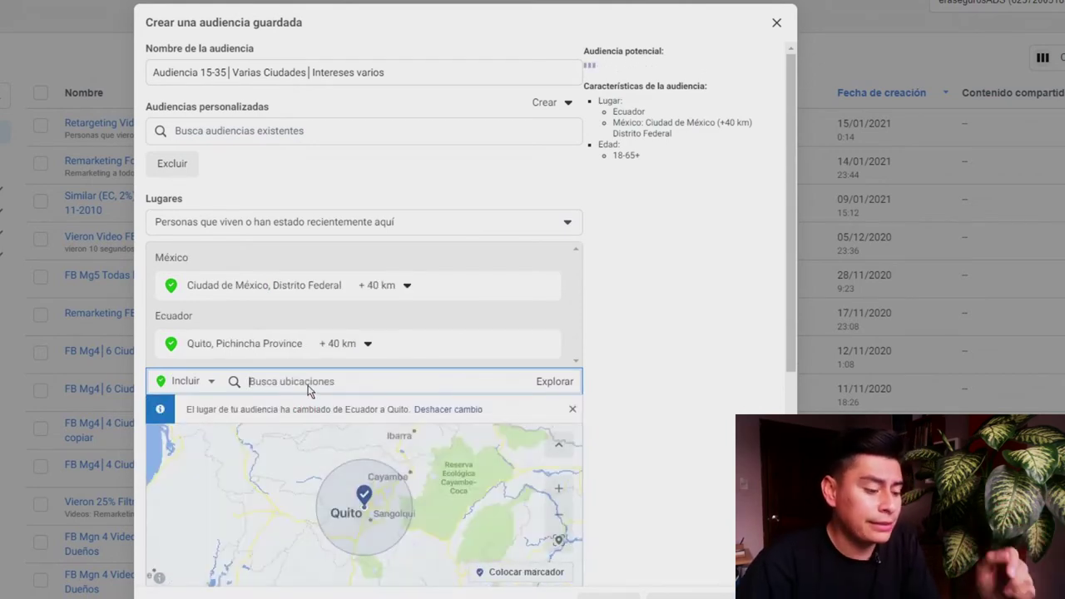
Step: Add Lima, Lima Region, and the place "Baranquilla, Colombia" to the included locations
text(Lima)
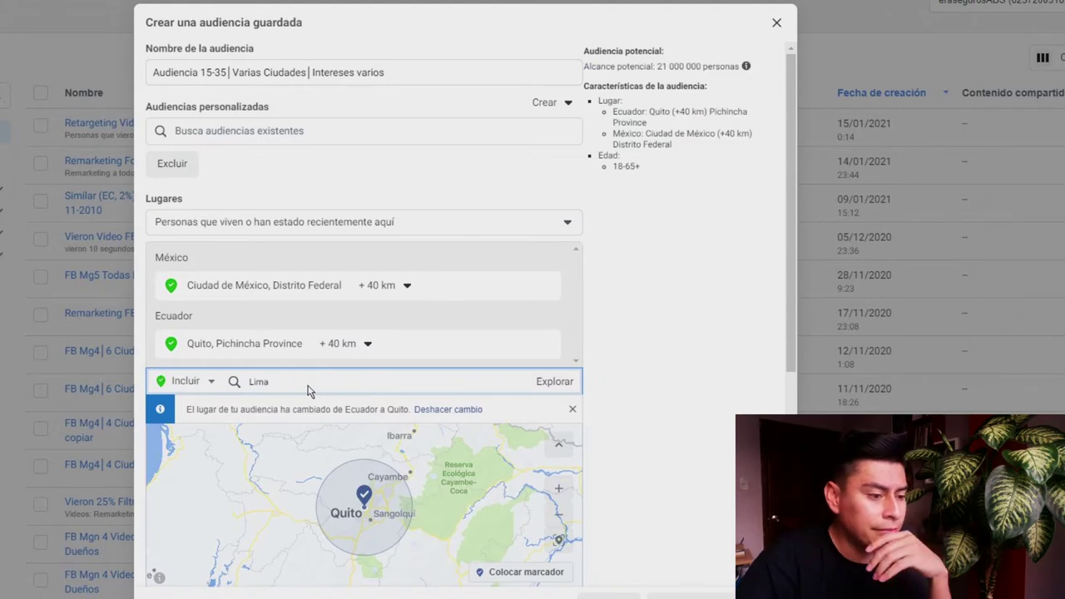
click(305, 430)
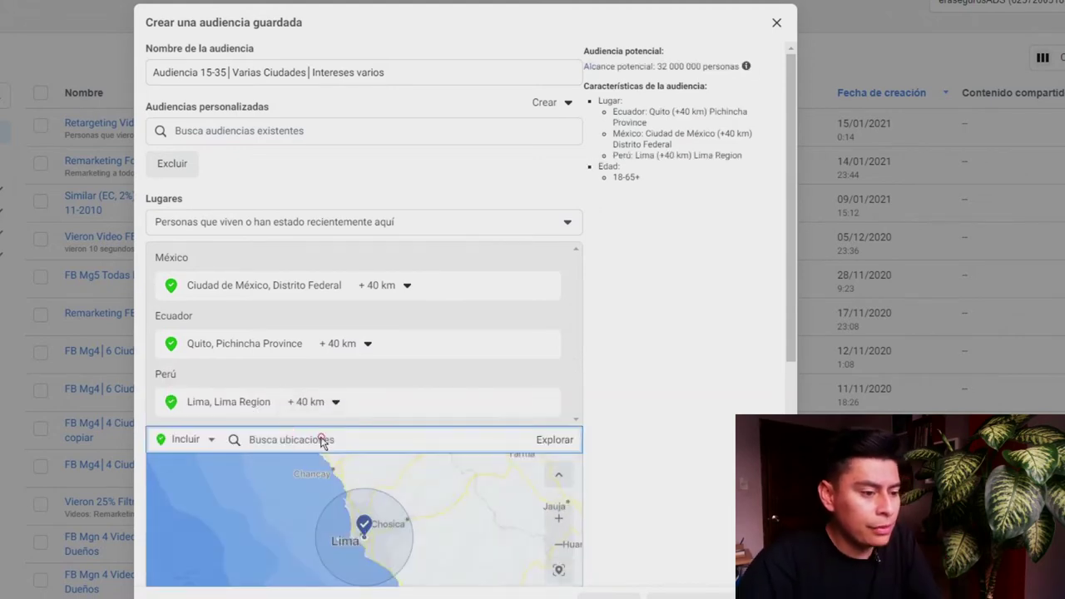
text(Baranquilla)
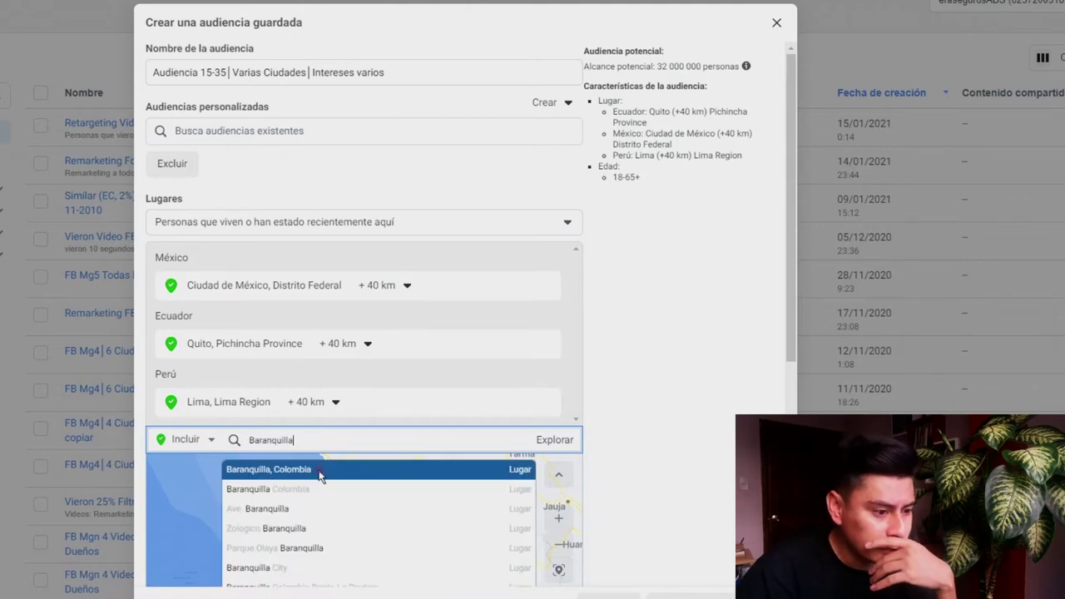
click(320, 470)
Step: Set the audience's age range to 25–55 and its sex to Mujeres
scroll(589, 356, down, 5)
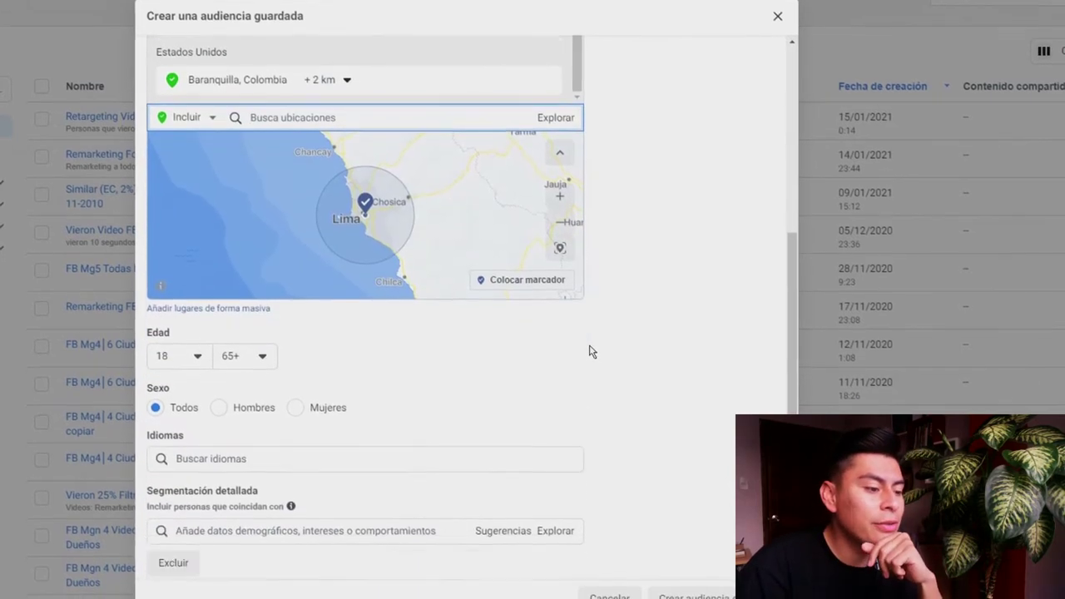
scroll(466, 328, down, 1)
double_click(158, 270)
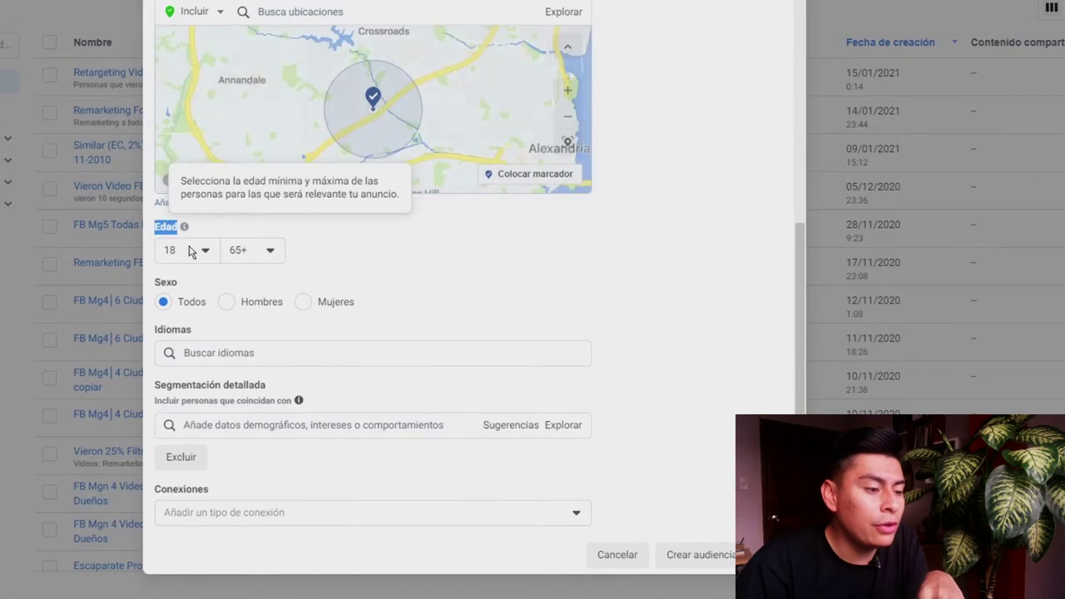
click(206, 251)
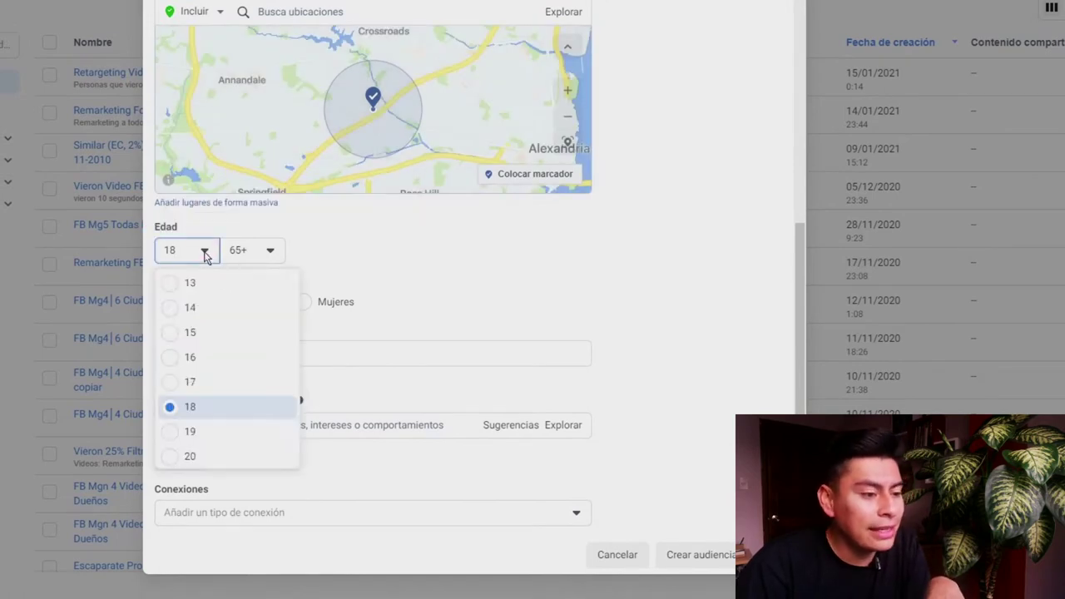
scroll(250, 385, down, 3)
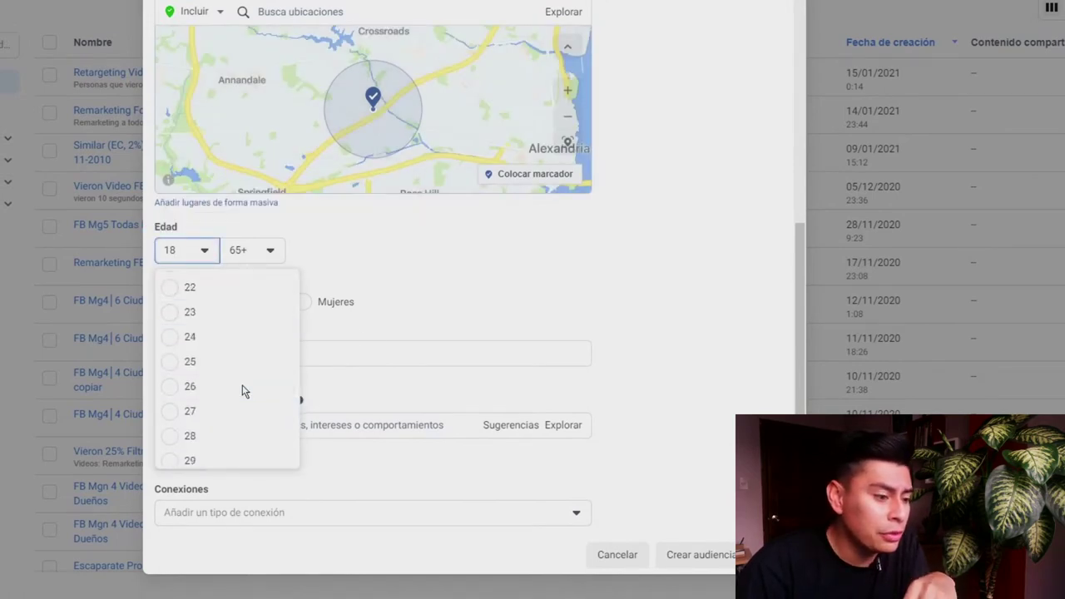
click(171, 364)
click(270, 251)
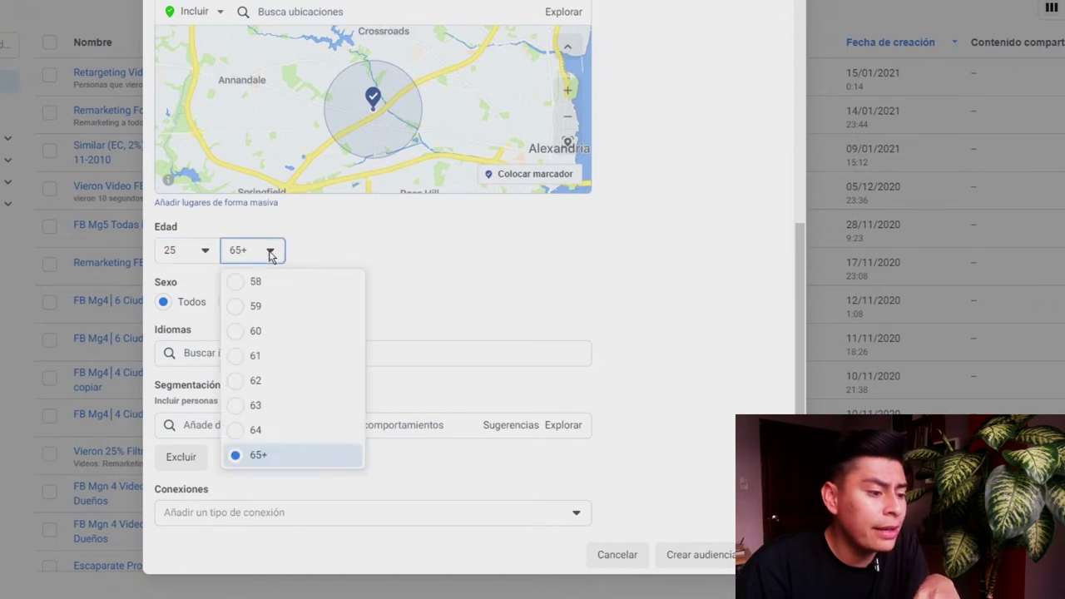
scroll(283, 347, up, 2)
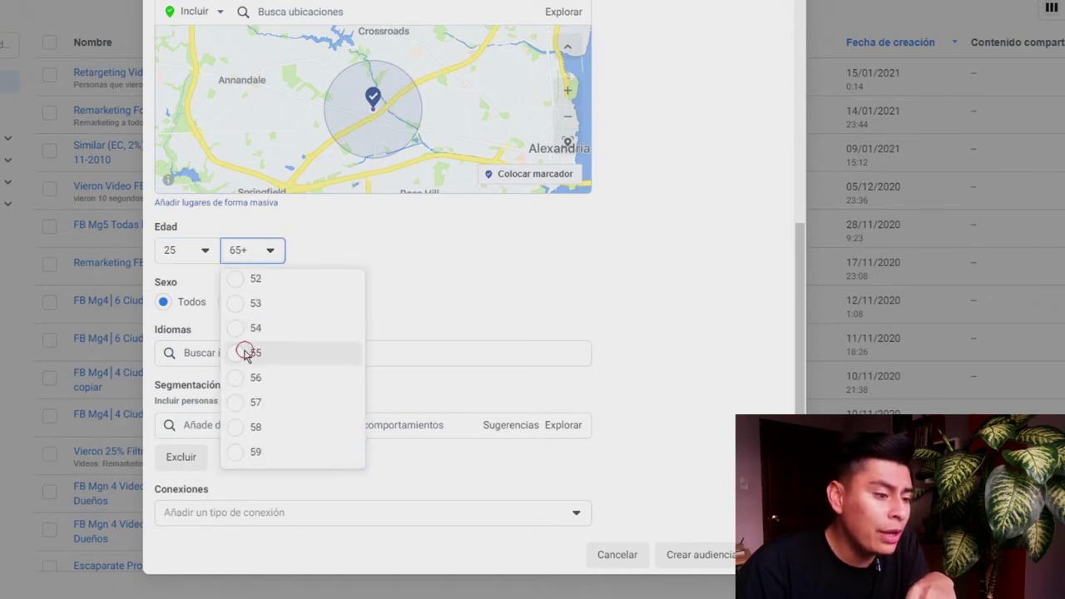
click(250, 353)
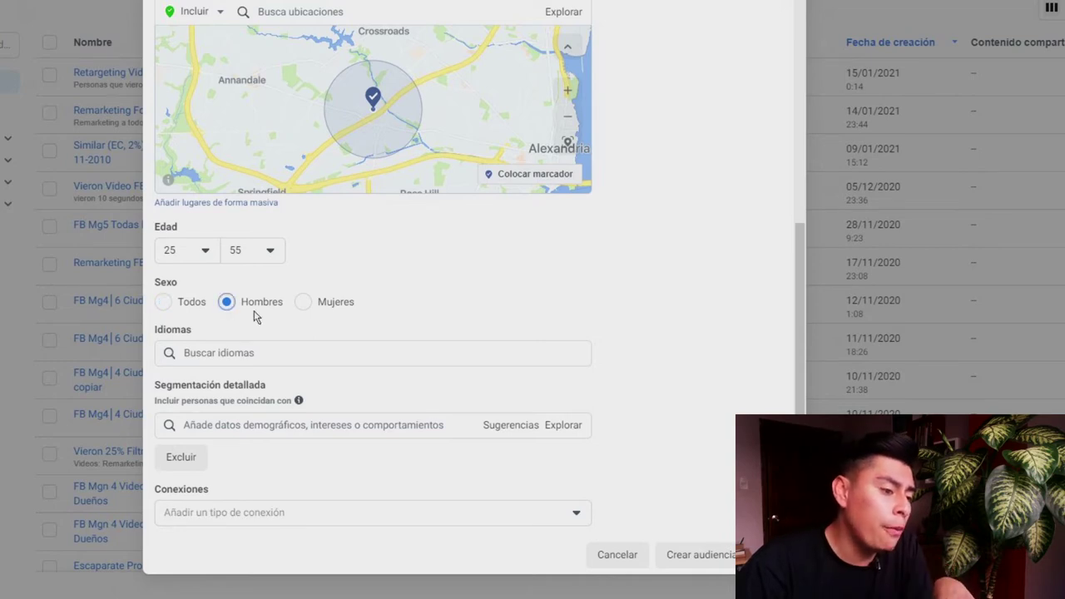
click(302, 302)
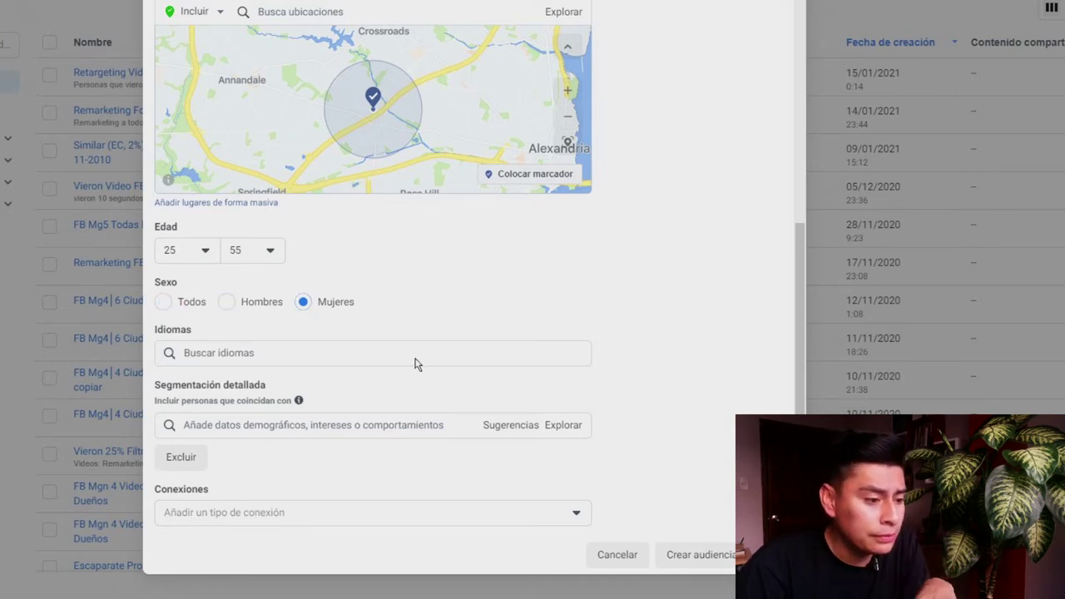
click(296, 352)
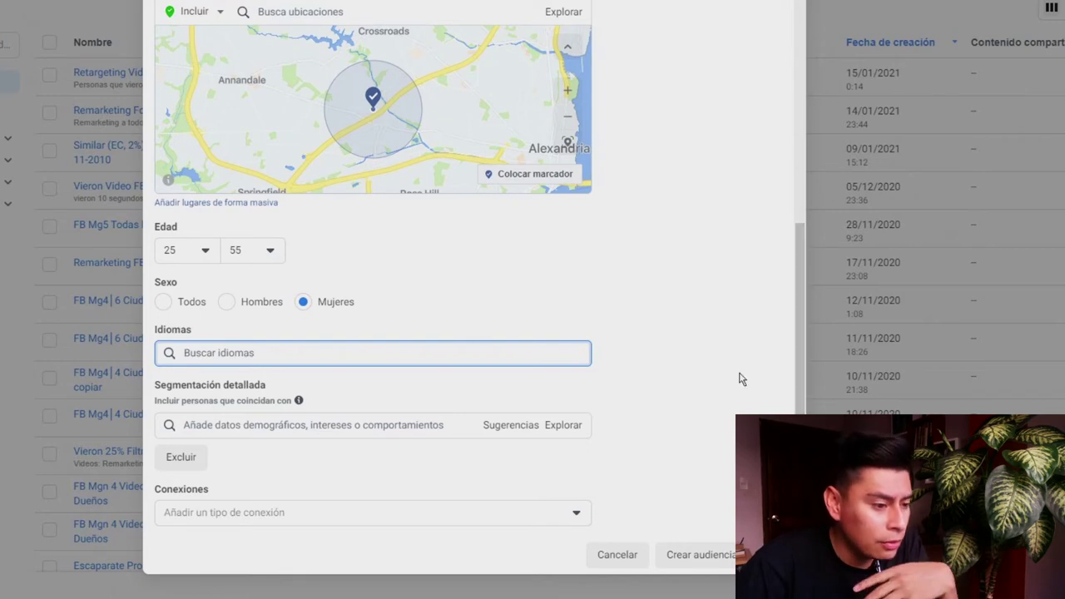
Step: Search the detailed targeting for "belleza" and include the interest Belleza
click(353, 428)
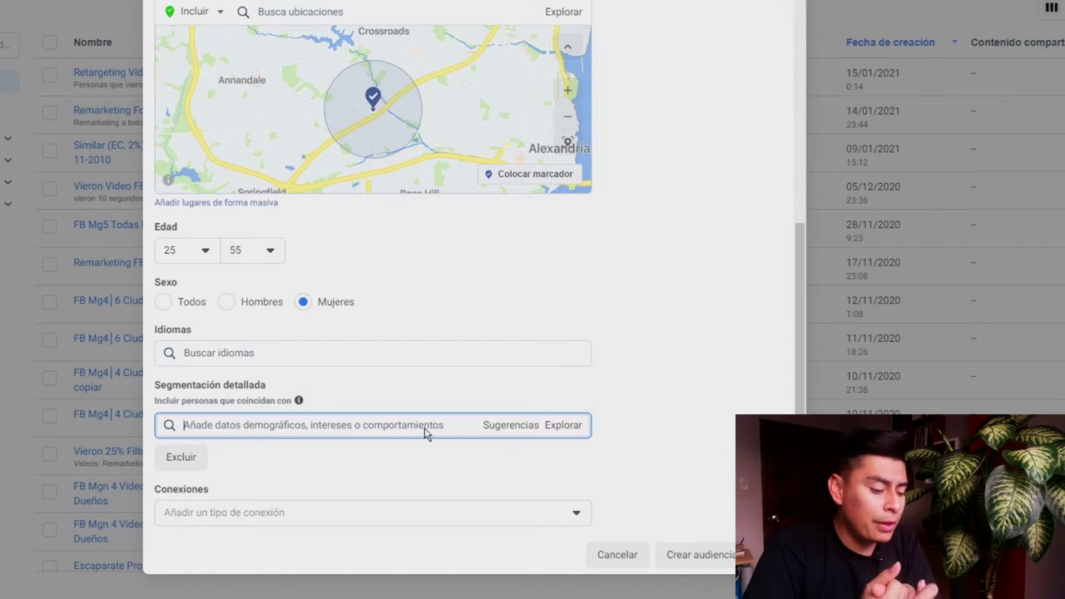
text(belleza)
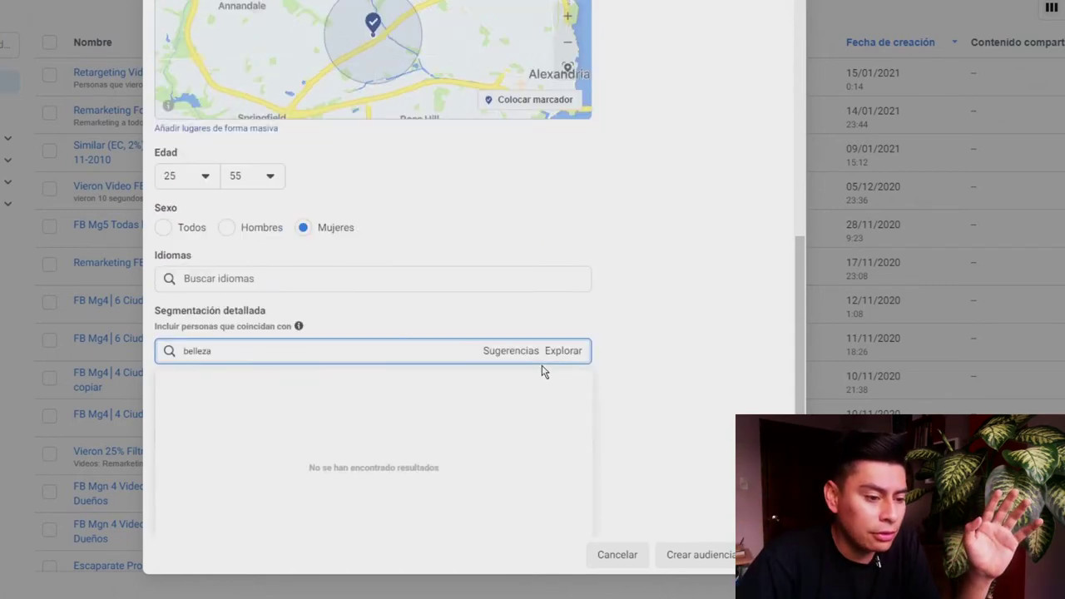
click(390, 310)
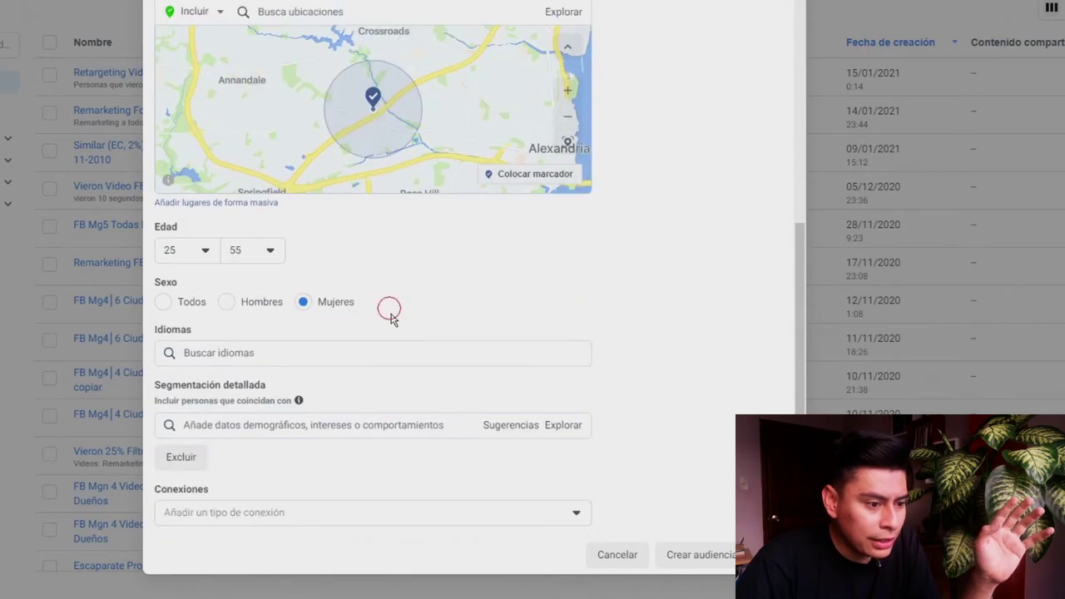
click(249, 428)
text(belleza)
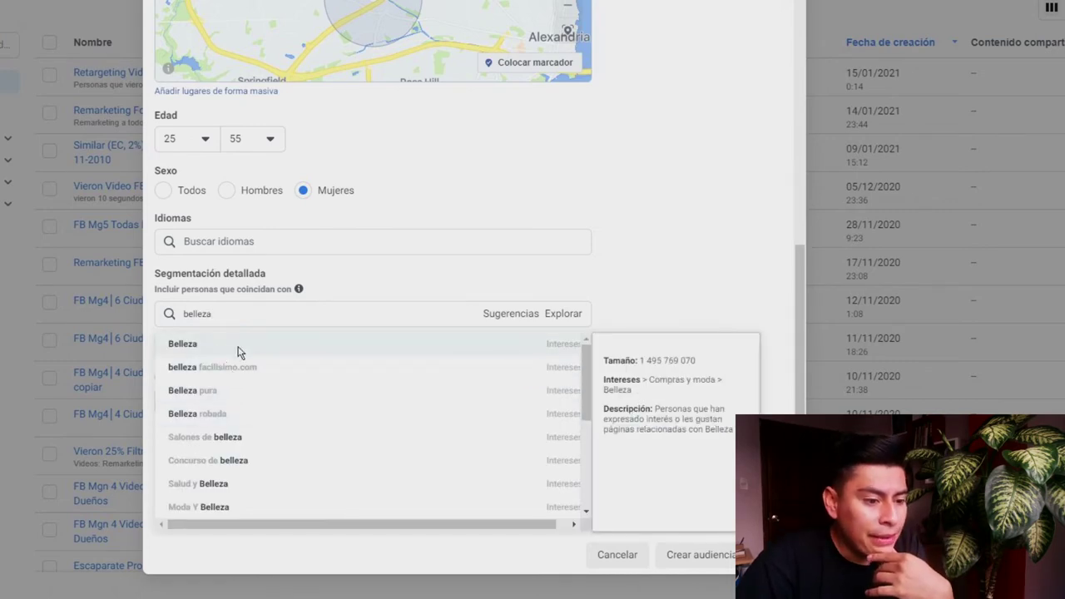
click(265, 347)
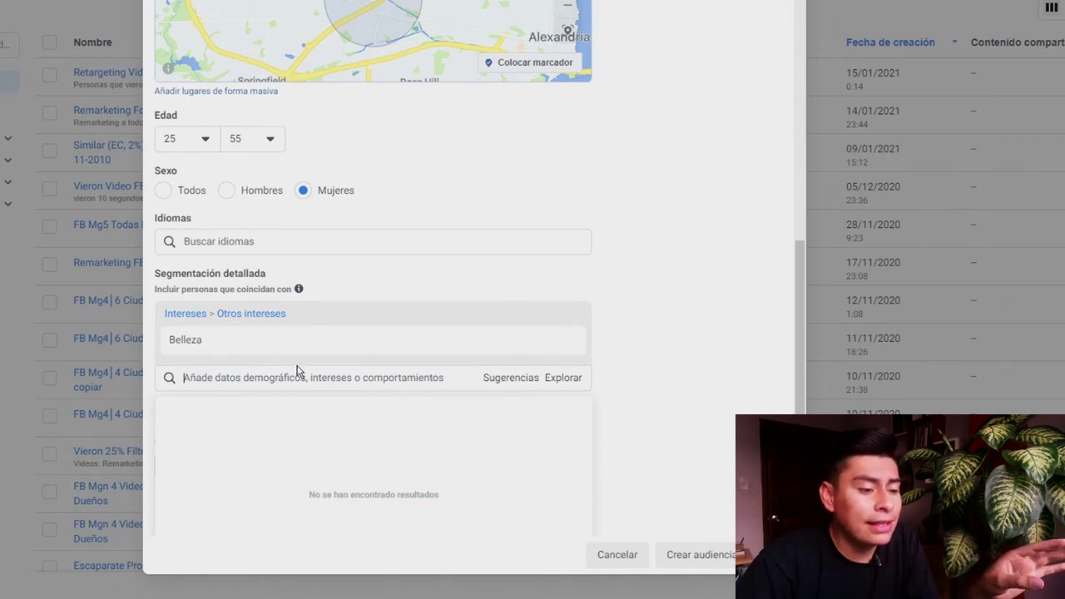
Step: Add the suggested interests Cosméticos, Salones de belleza, Cuidado personal and Spas to the detailed targeting, and close the audience form without creating it
click(511, 381)
scroll(658, 357, down, 1)
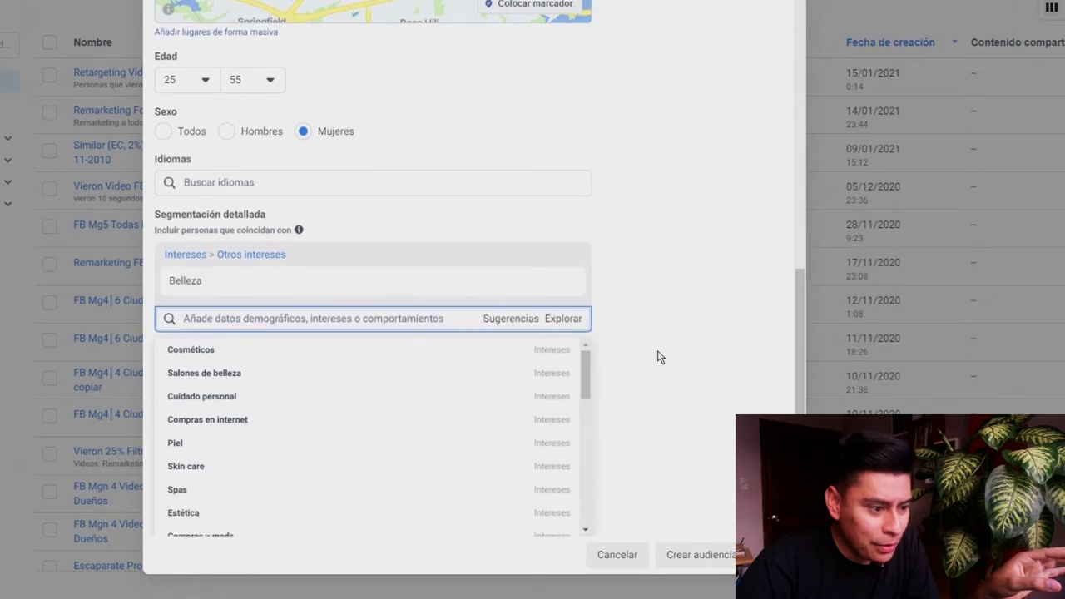
click(193, 350)
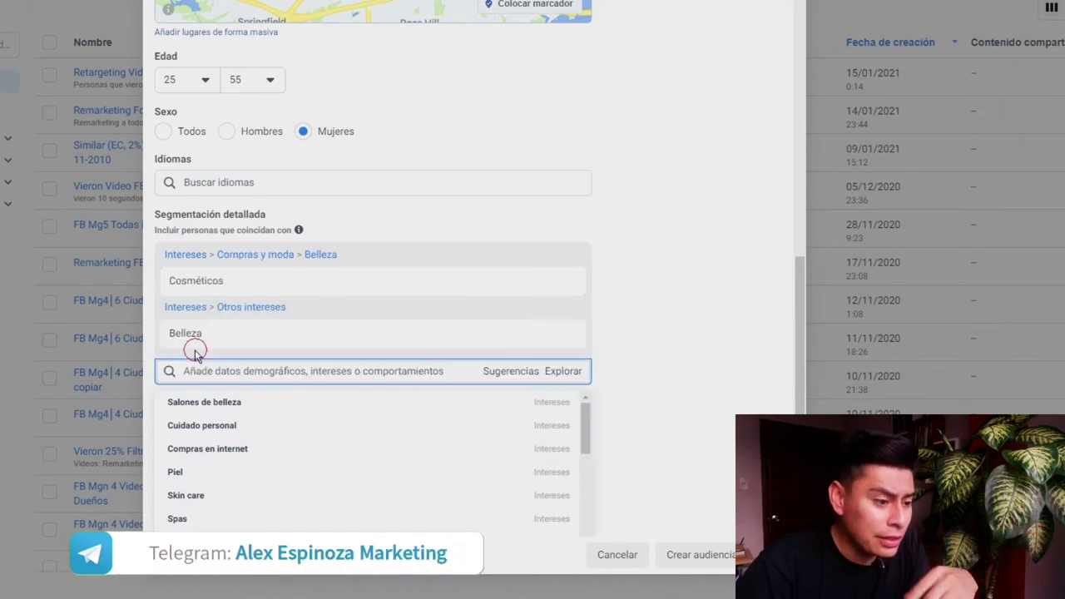
click(494, 371)
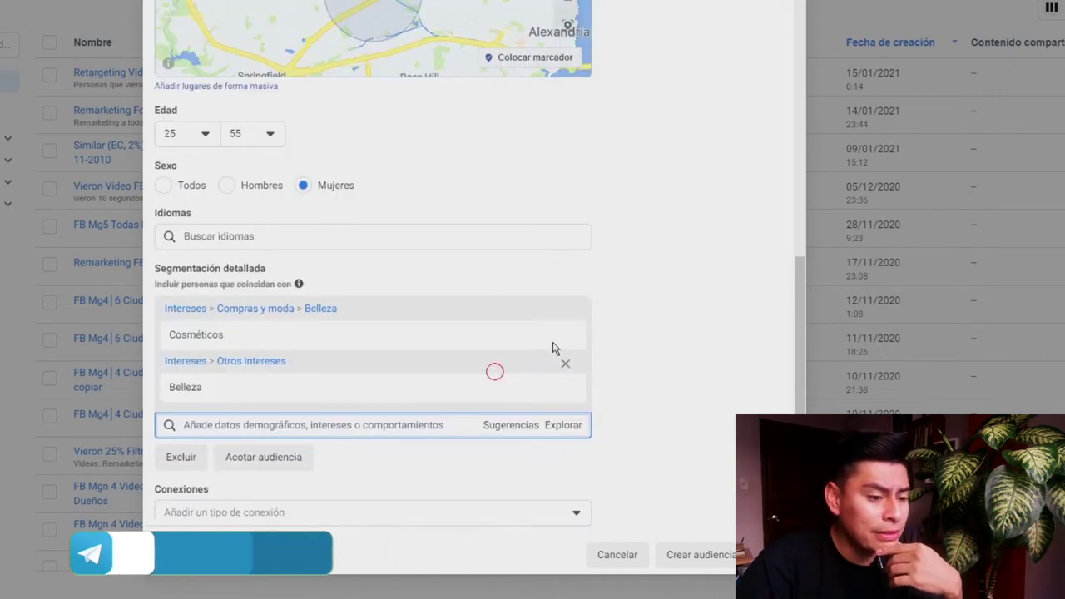
click(502, 428)
scroll(645, 368, down, 2)
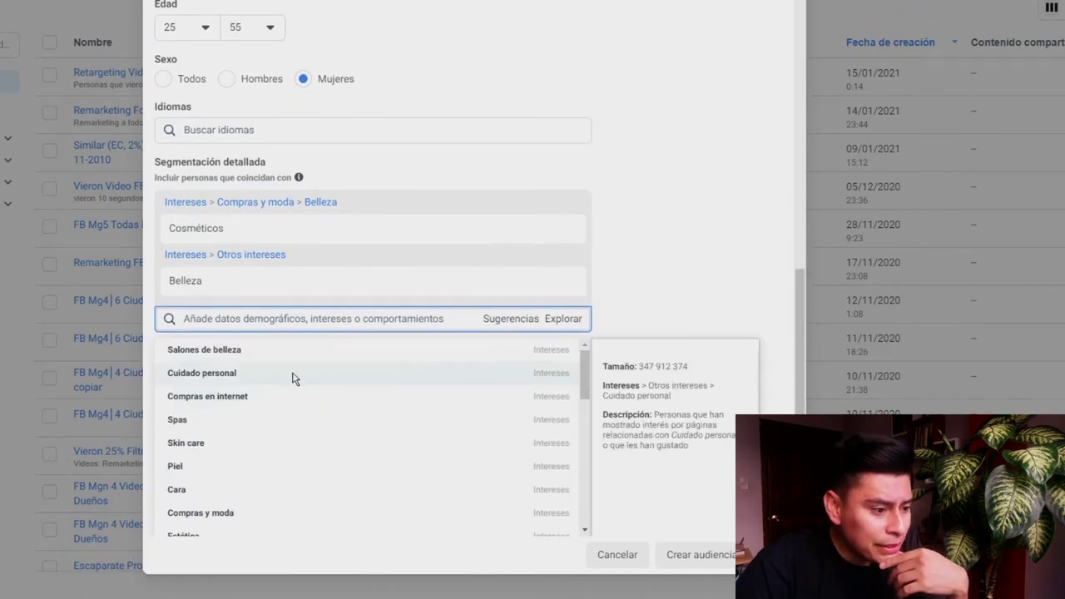
click(237, 353)
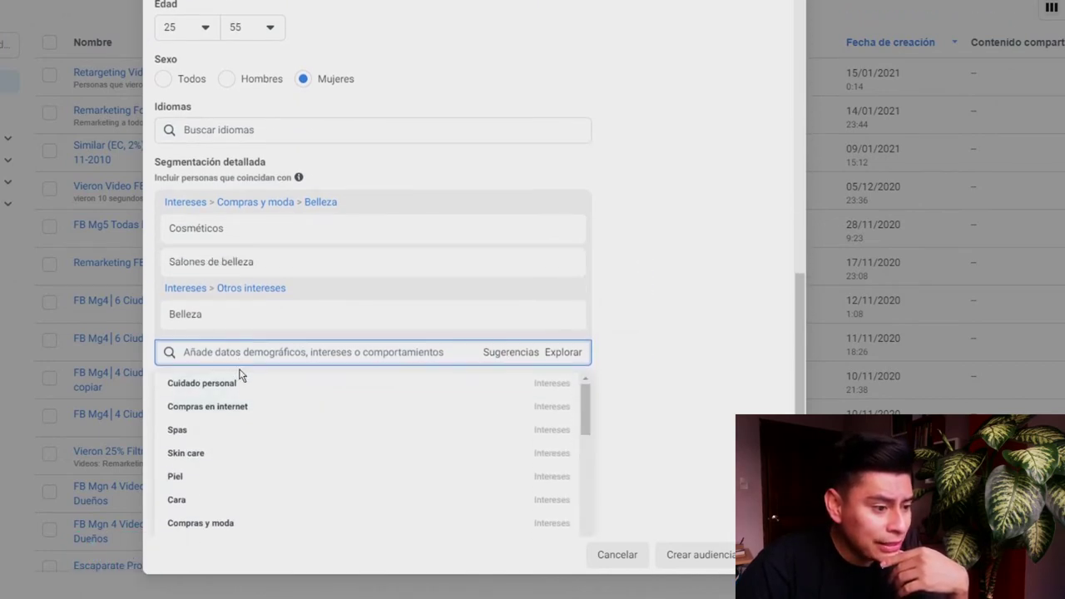
click(236, 385)
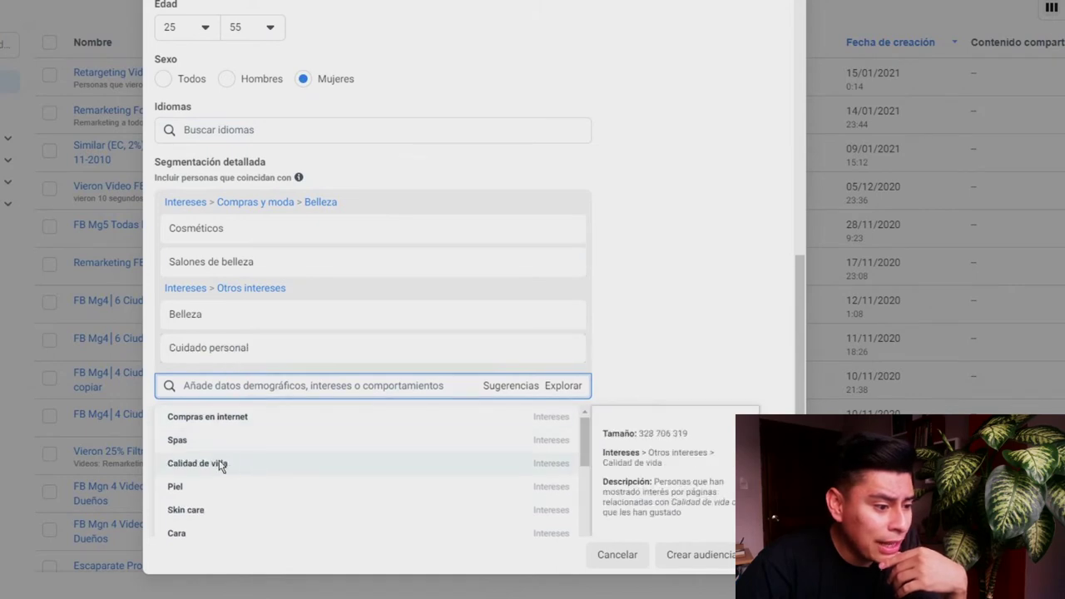
click(194, 438)
click(696, 245)
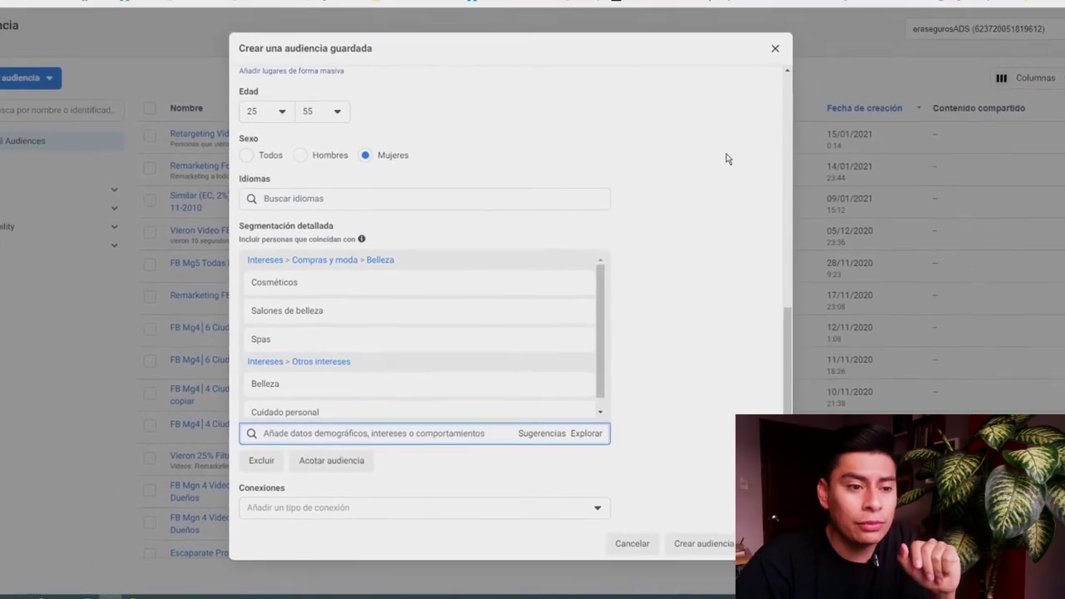
click(778, 29)
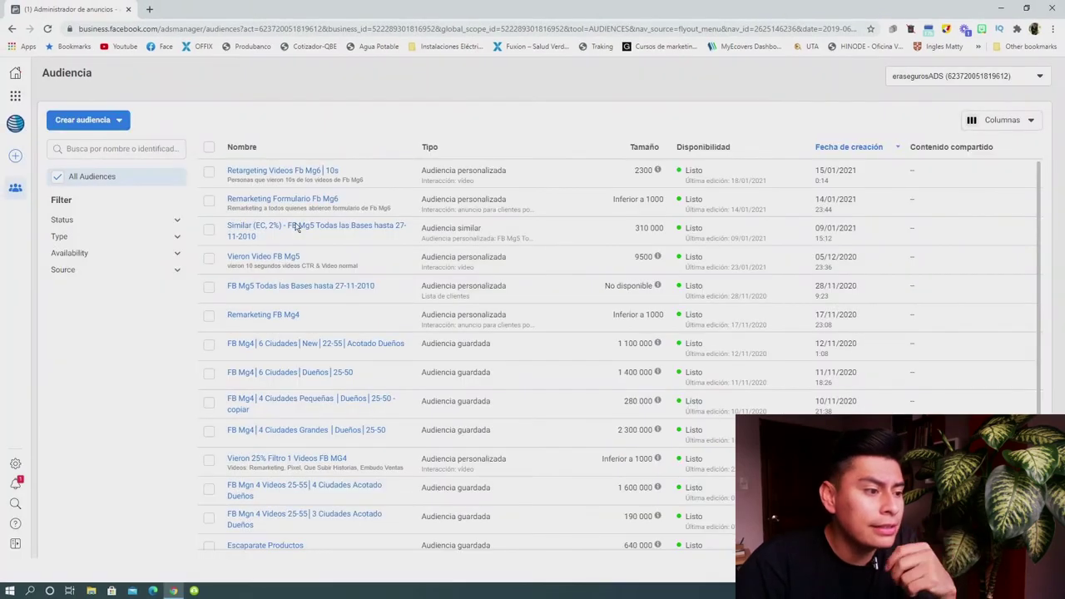
Step: Go to the Administrador de anuncios and create a new campaign with the Tráfico objective
click(15, 97)
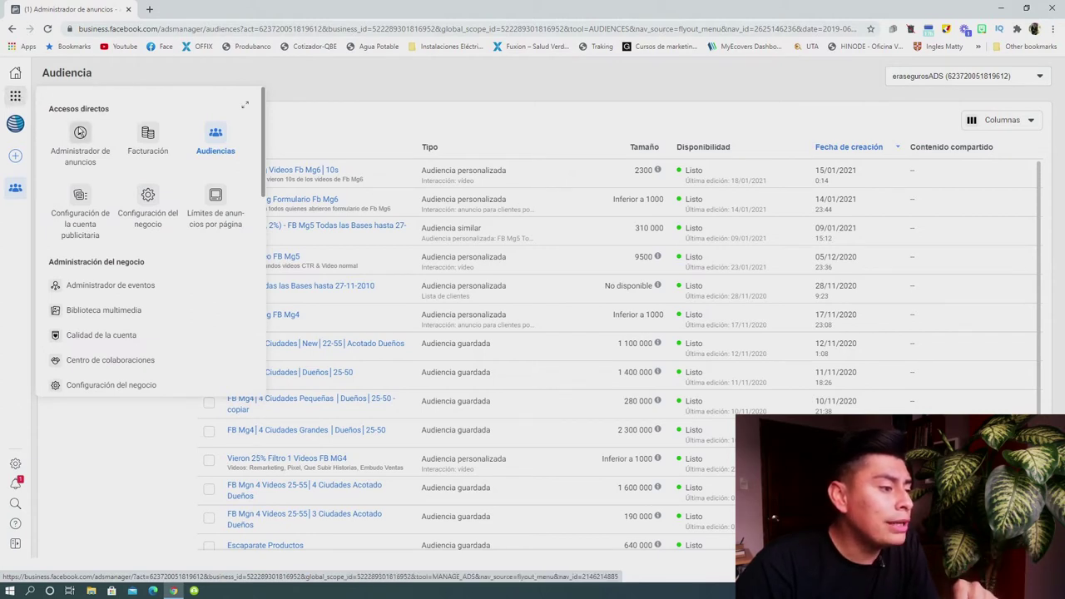
click(80, 133)
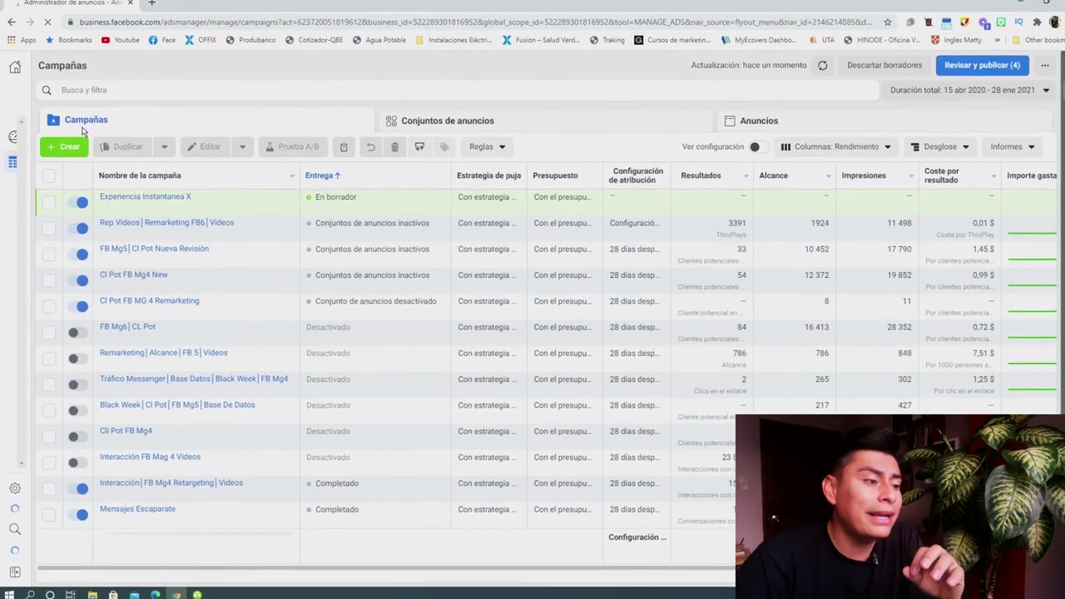
click(58, 145)
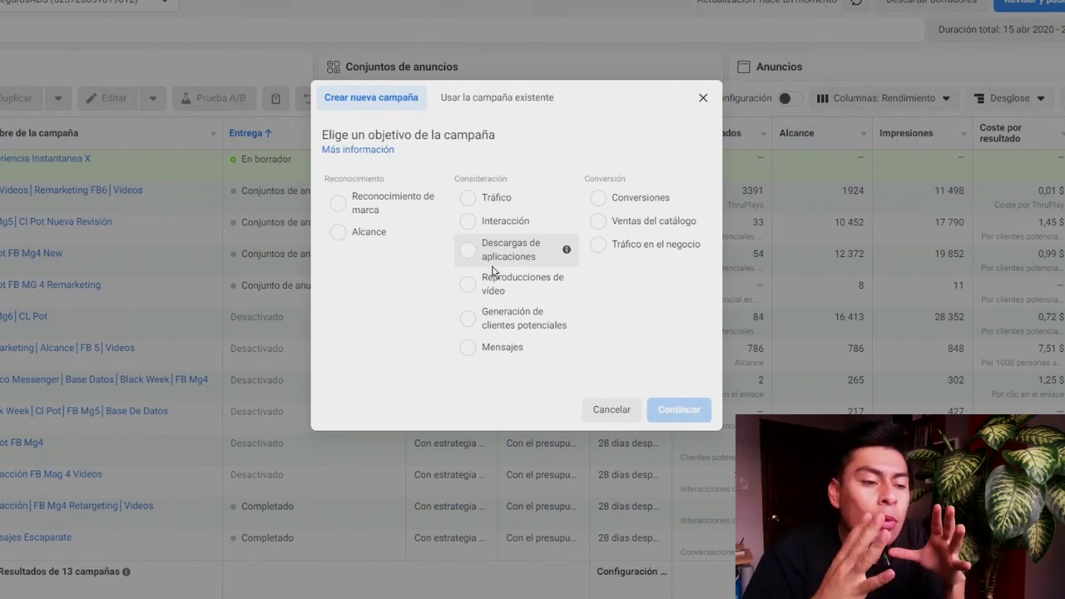
click(472, 203)
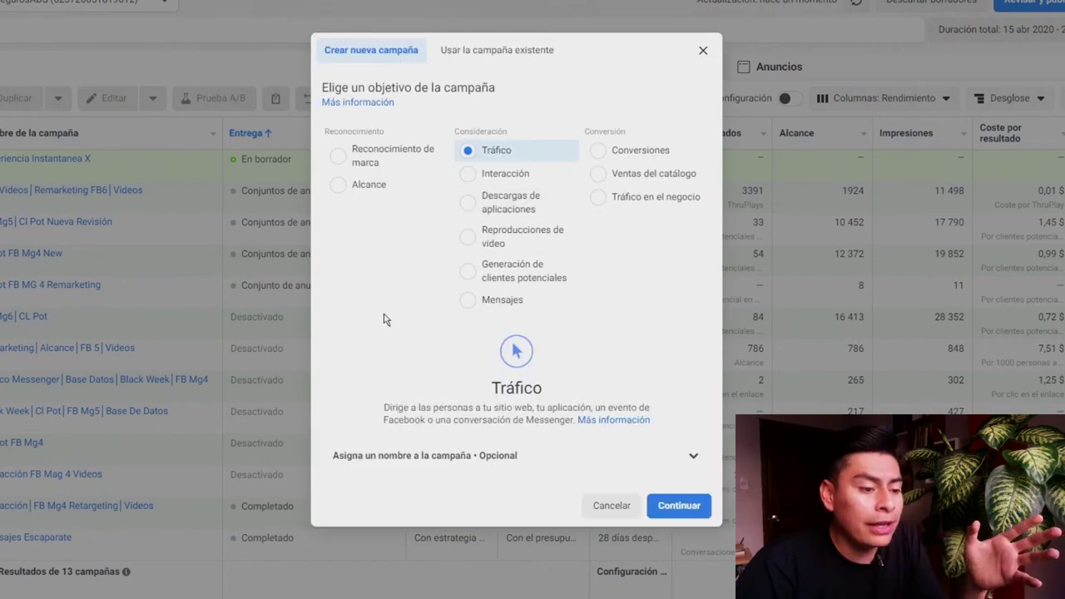
click(684, 505)
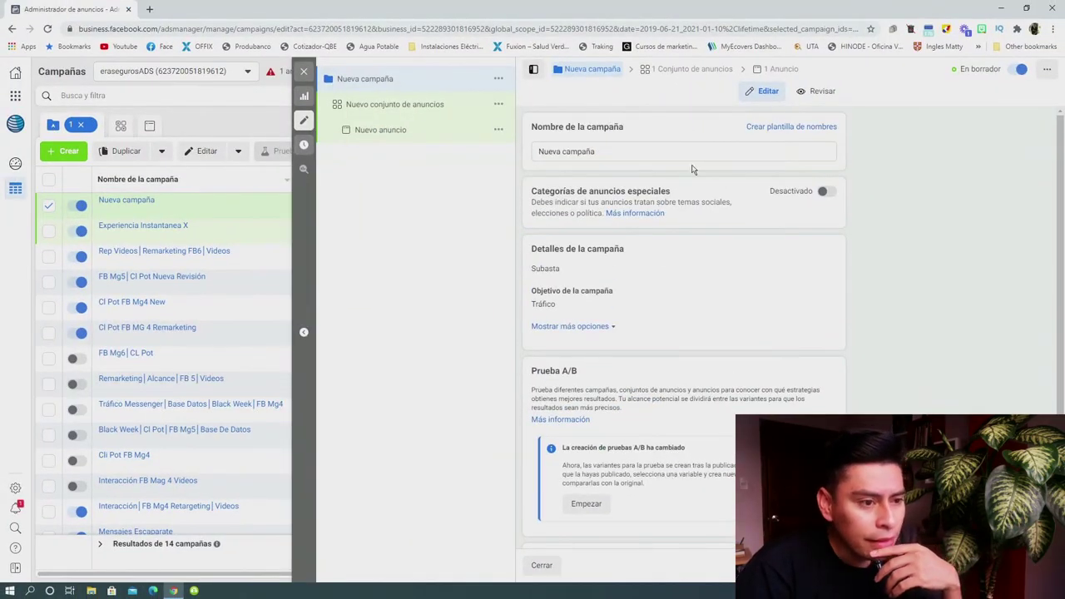
Step: Name the new campaign "Venta de productos de belleza"
click(643, 157)
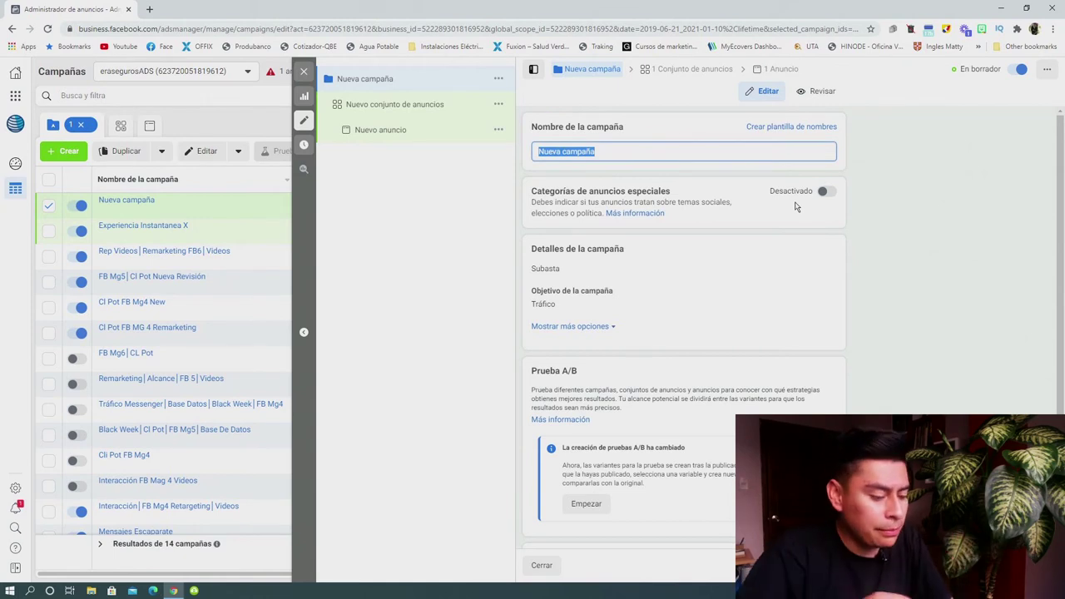
text(Venta de)
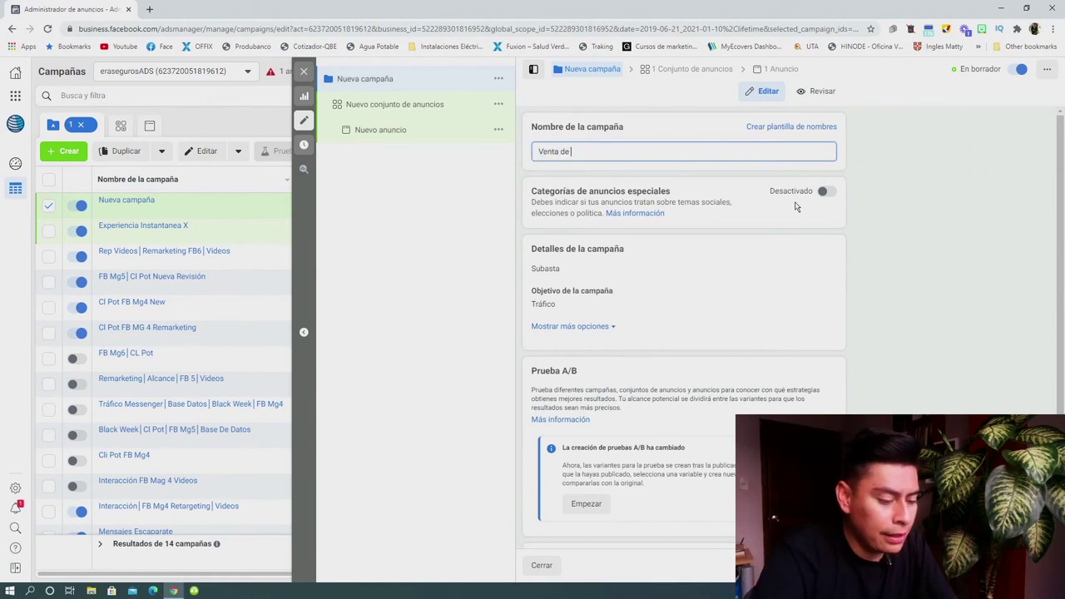
text( productos de be)
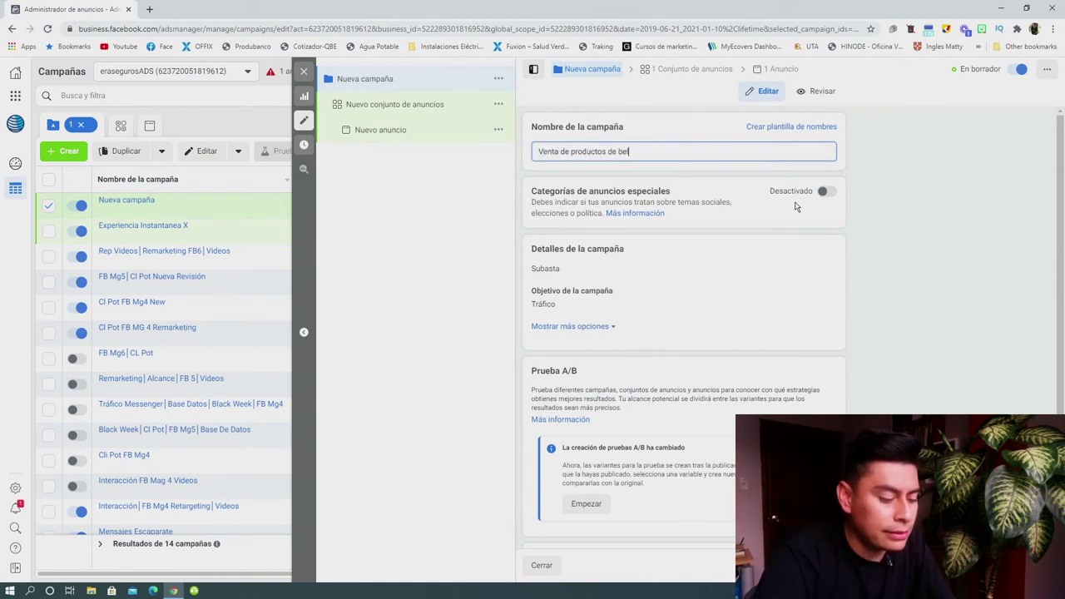
text(lleza)
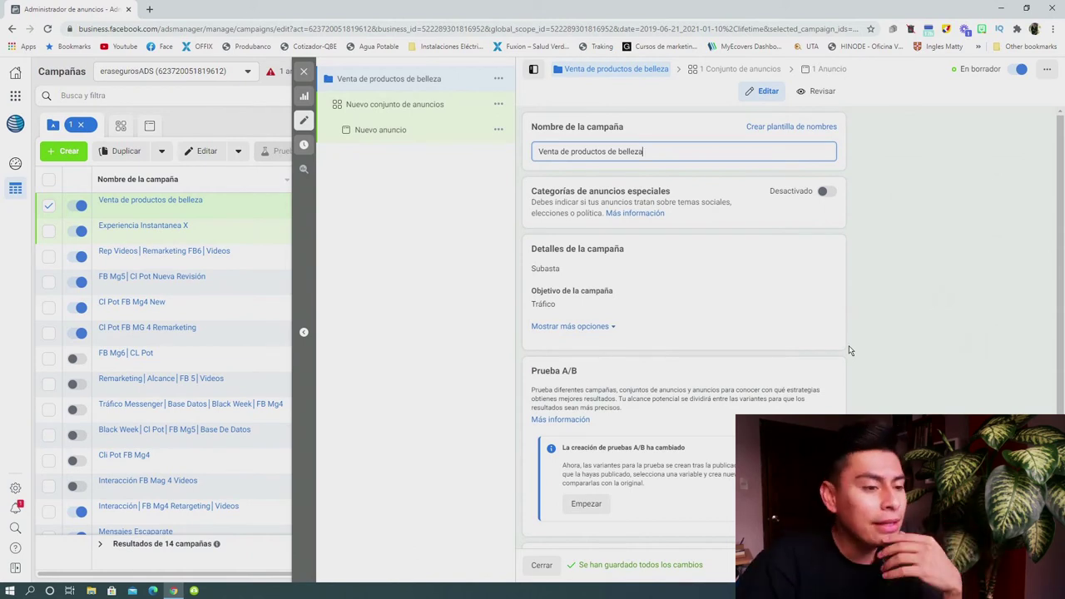
Step: Open the campaign's new ad set and rename it "Venta de productos de belleza"
click(395, 104)
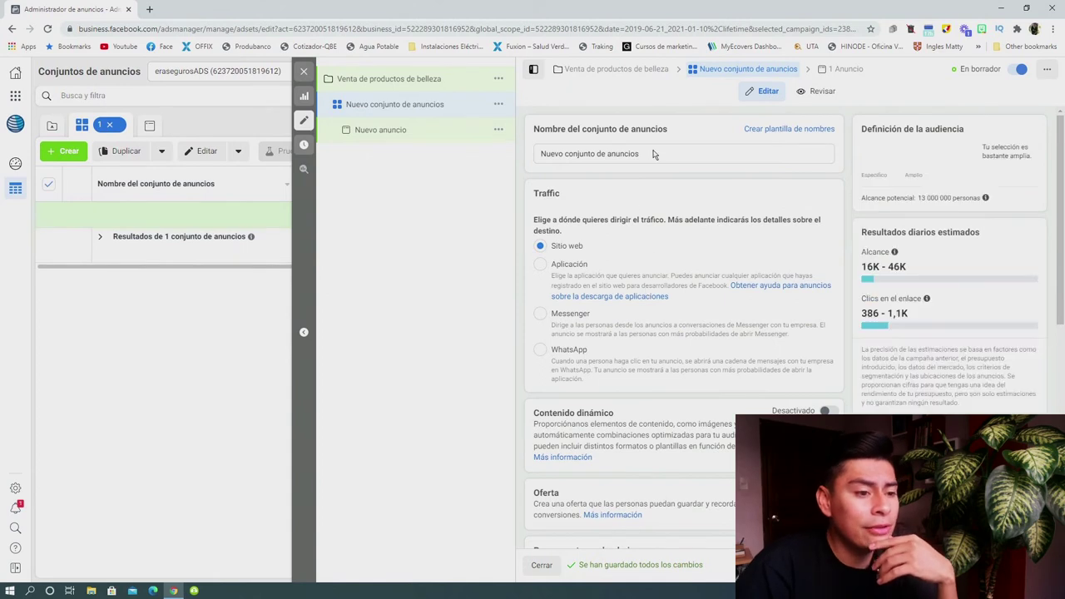
triple_click(654, 155)
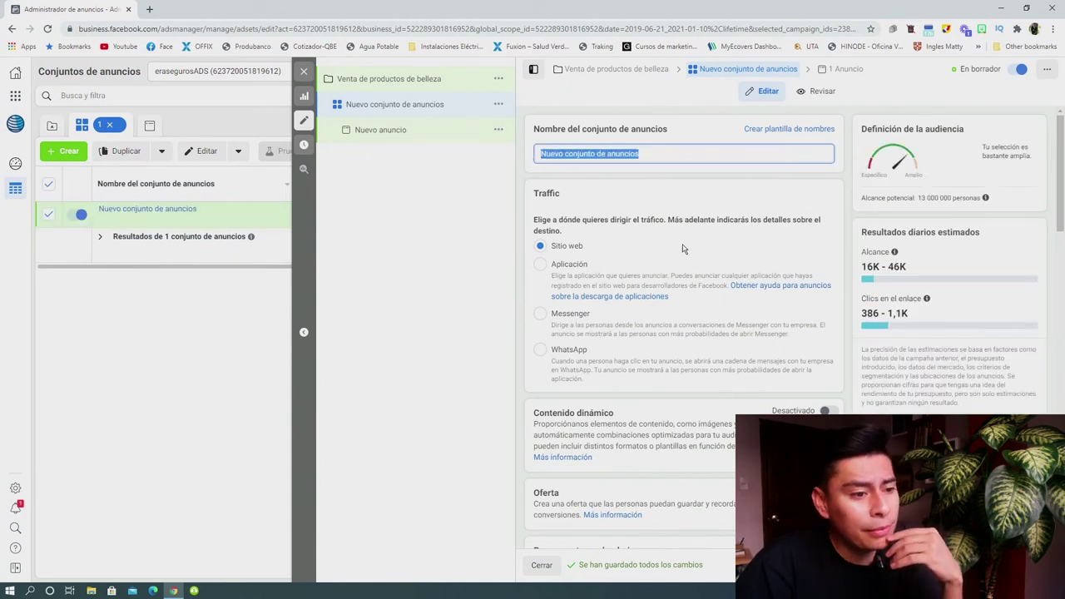
text(Venta de prod)
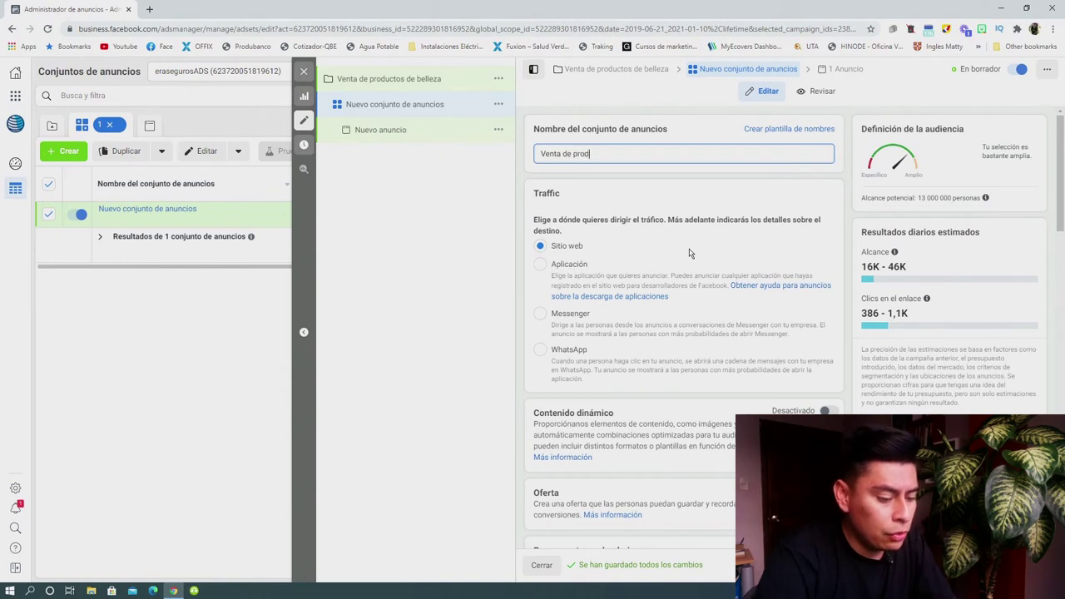
text(uctos de belleza)
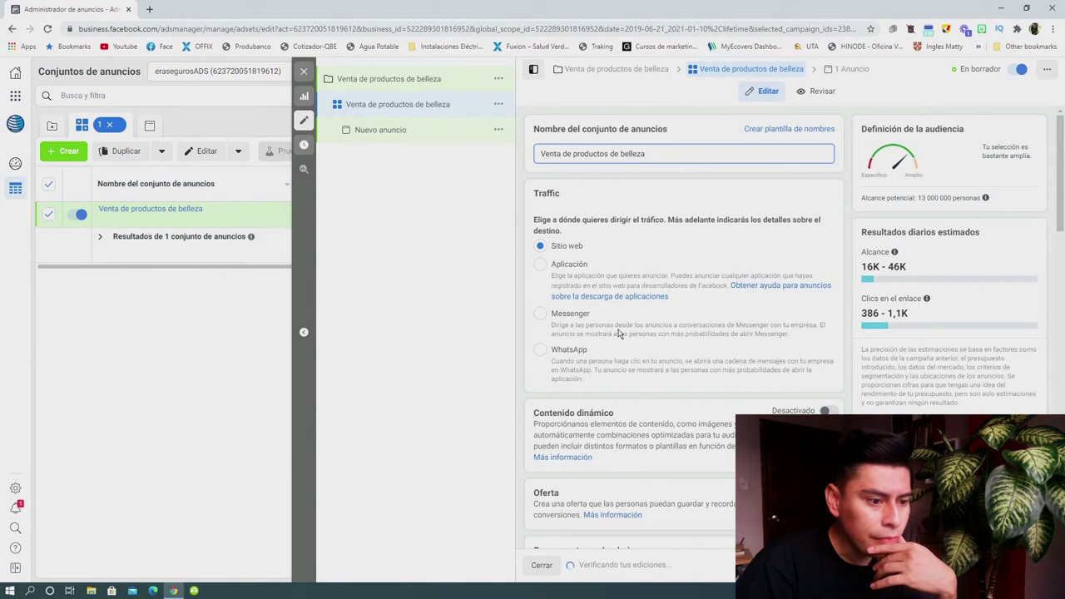
Step: Direct the ad set's traffic to WhatsApp and choose Globex Academy as the connected page
click(547, 352)
click(541, 350)
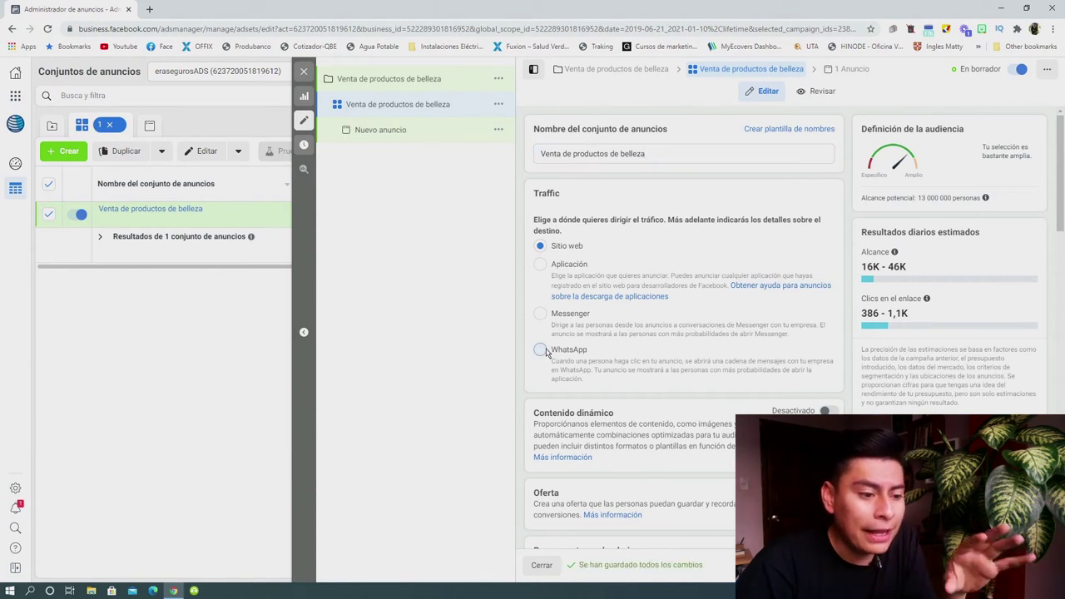
scroll(749, 333, down, 2)
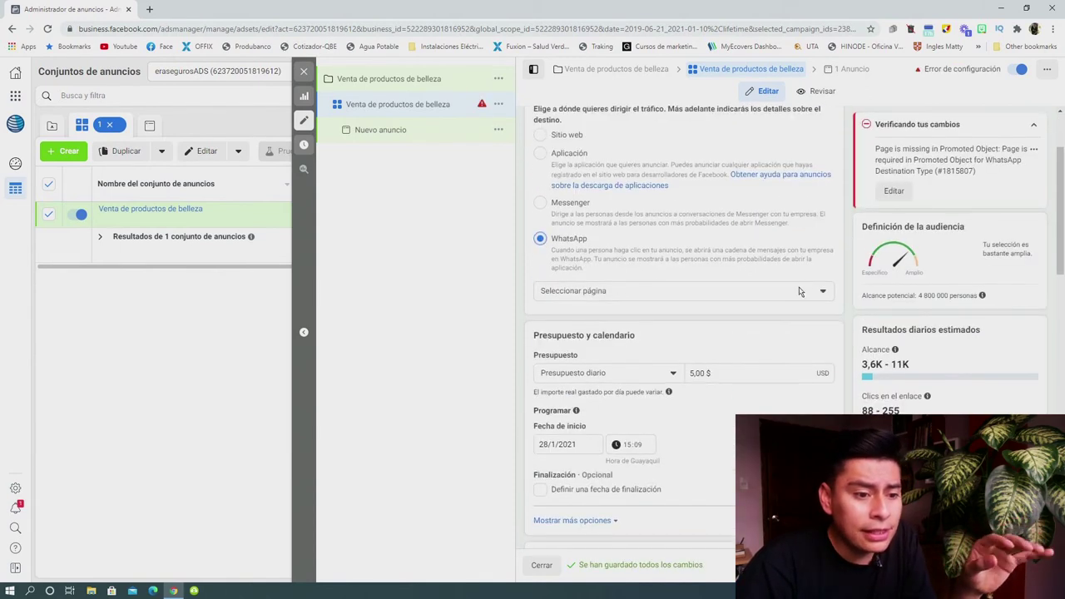
click(821, 292)
scroll(737, 392, down, 2)
scroll(715, 404, up, 2)
scroll(632, 395, down, 1)
click(616, 385)
scroll(620, 391, down, 1)
click(620, 391)
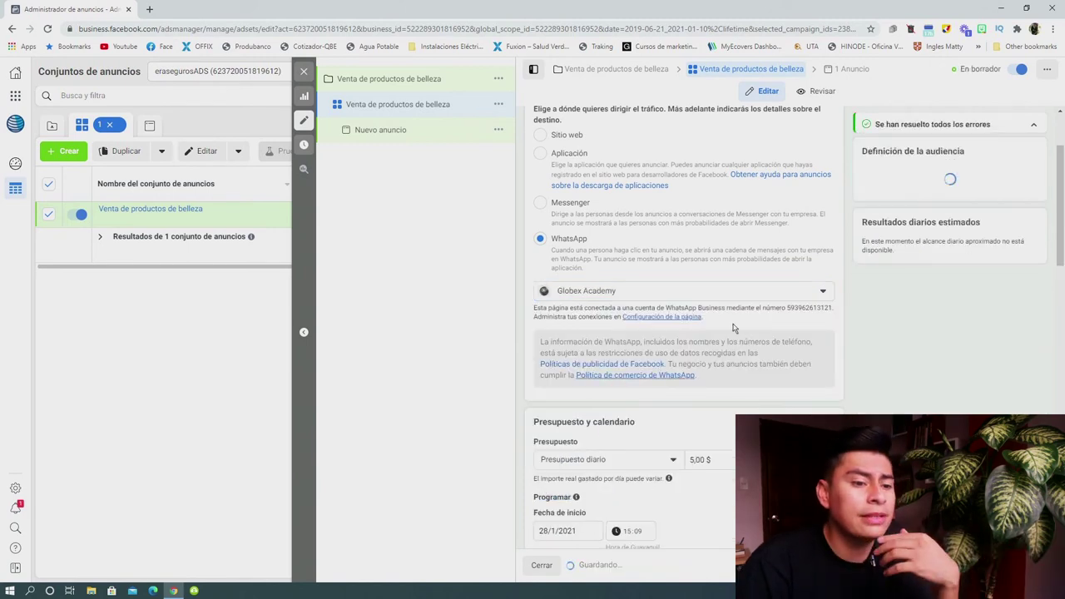
Step: Set the ad set's daily budget (Presupuesto diario) to 20,00 USD
scroll(828, 291, down, 3)
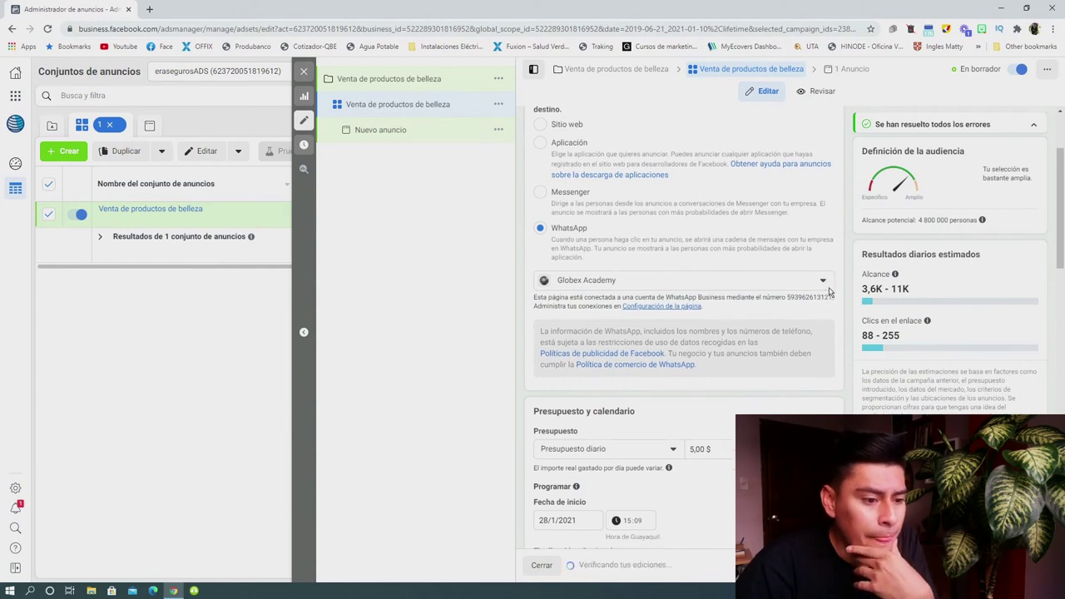
scroll(828, 293, down, 1)
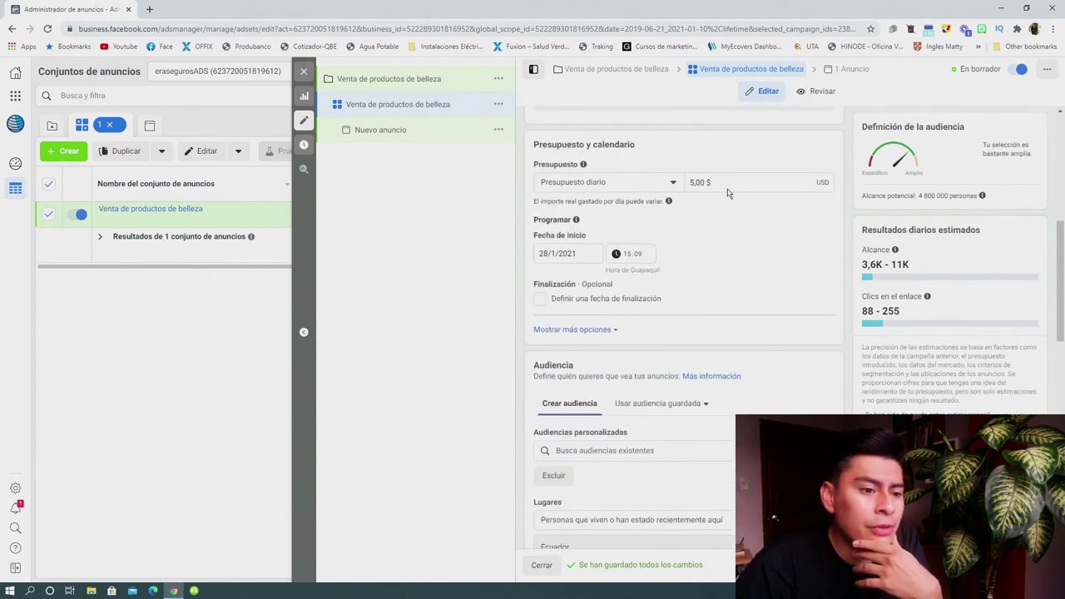
drag(731, 188, 679, 187)
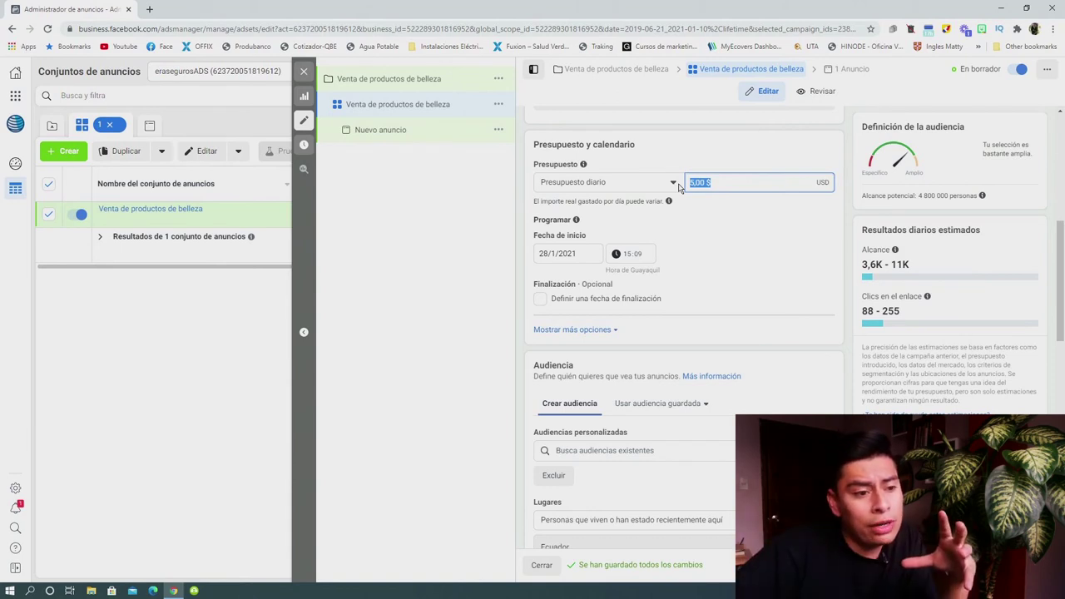
text(20)
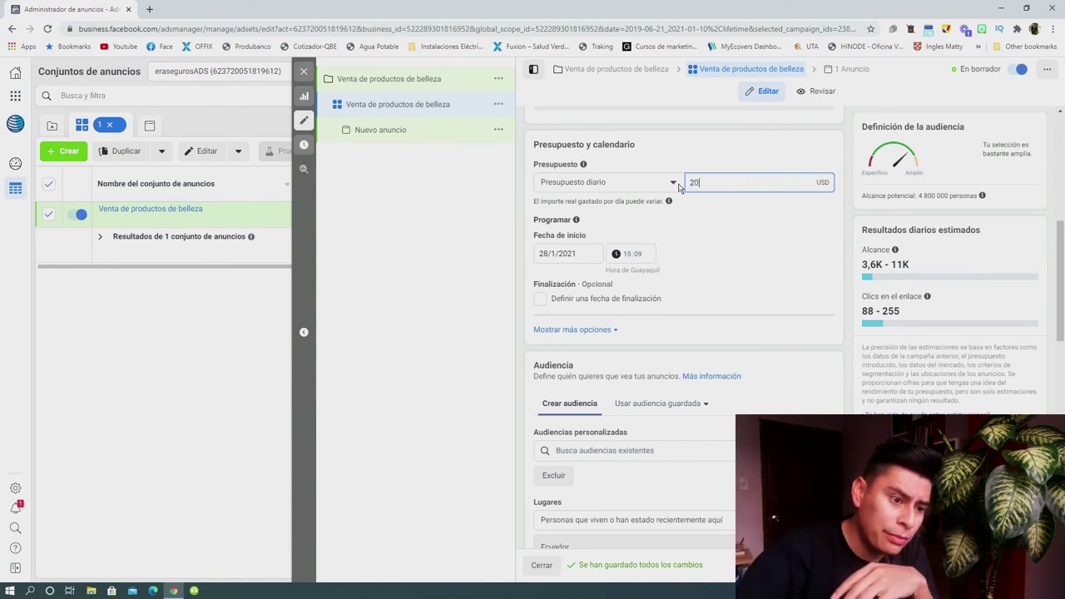
click(837, 277)
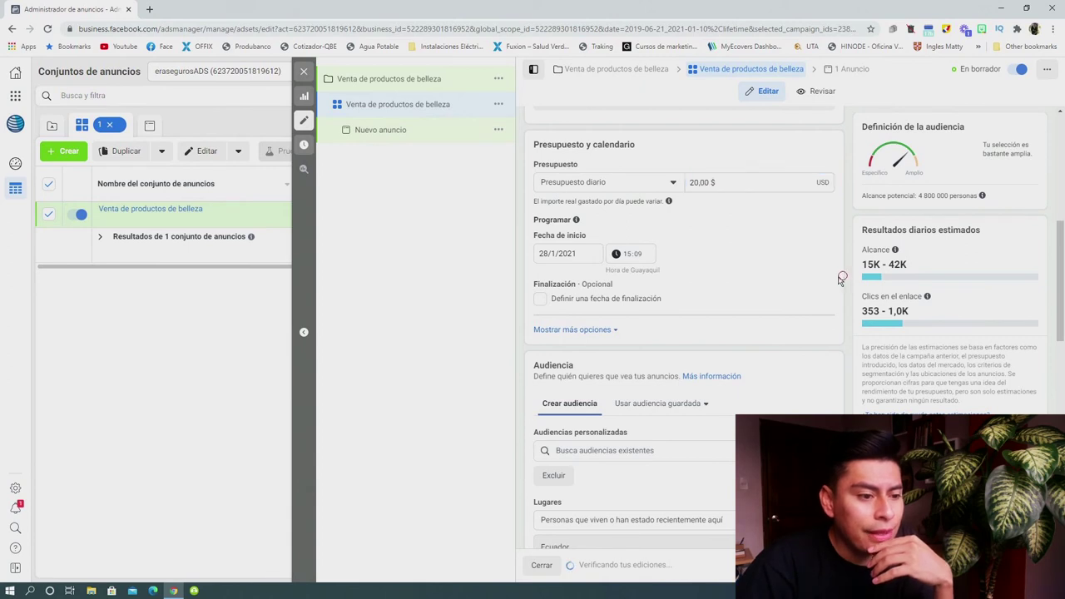
Step: Schedule the ad set to start on 28/1/2021 at 20:30
click(563, 257)
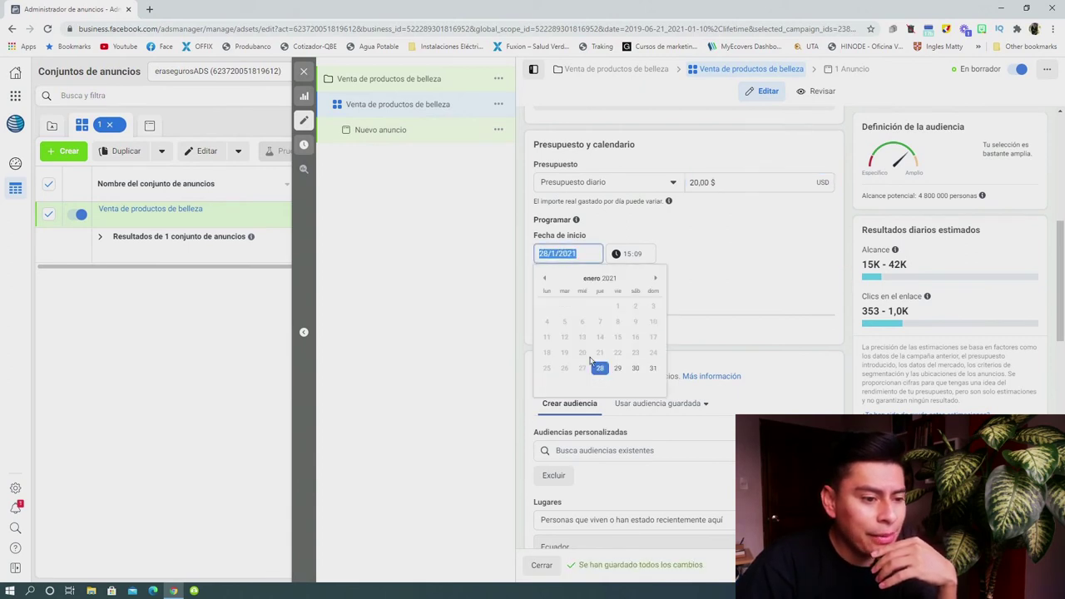
click(602, 371)
click(631, 258)
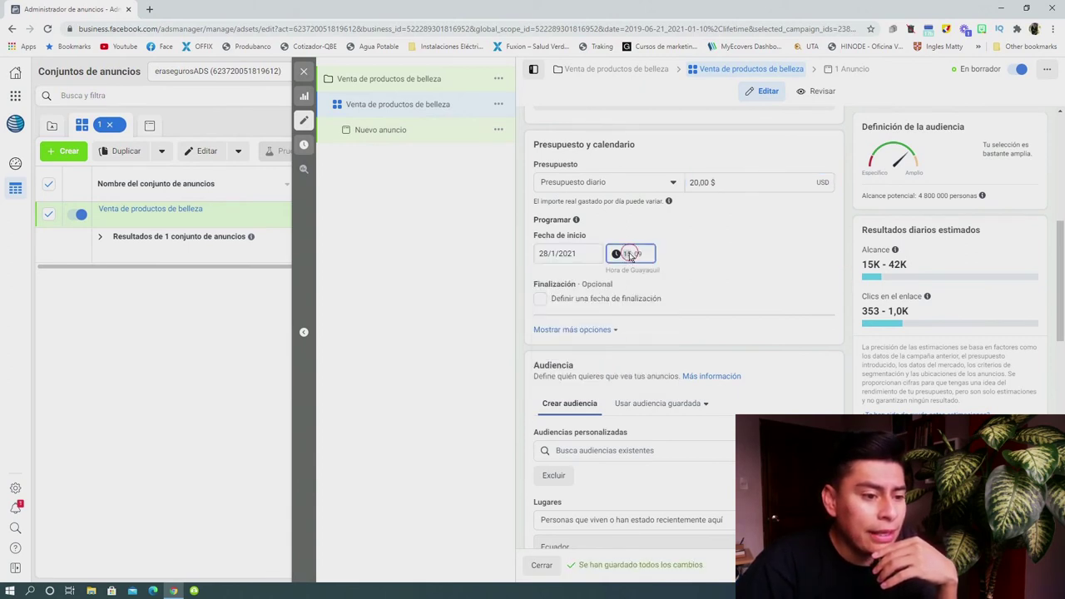
text(30)
click(759, 267)
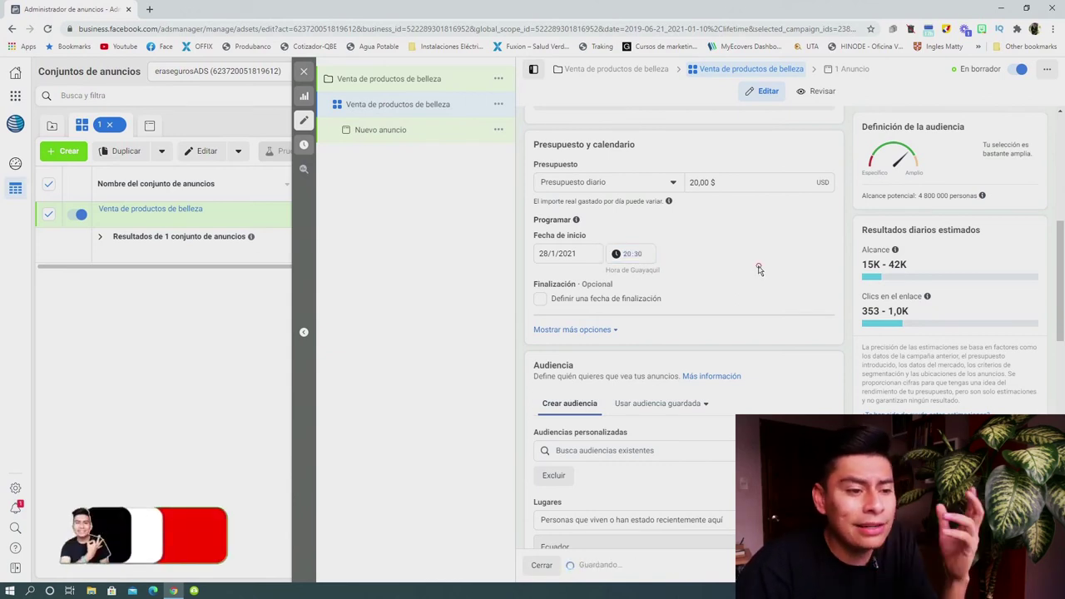
Step: Enable an end date for the ad set and set it to 31/1/2021 at 22:30
click(541, 301)
click(582, 330)
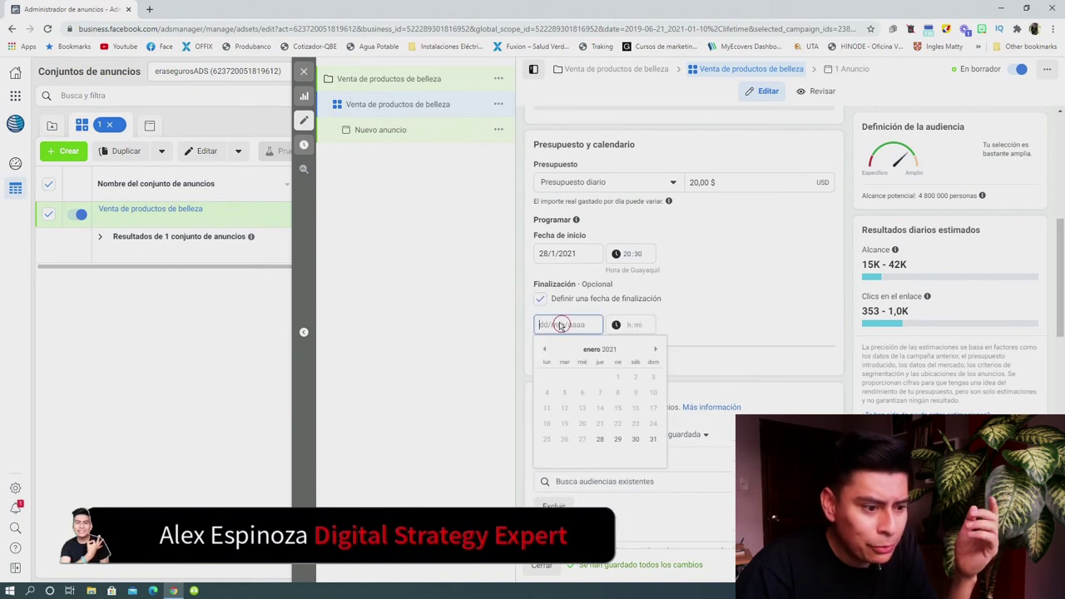
click(652, 439)
text(22:30)
click(815, 325)
scroll(814, 325, down, 3)
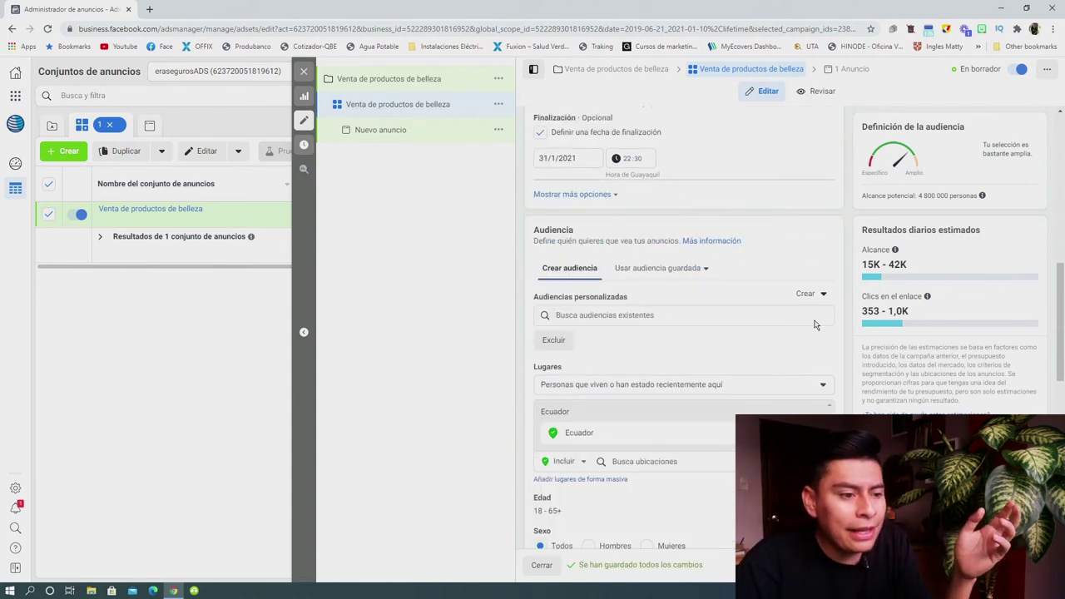
scroll(814, 325, down, 1)
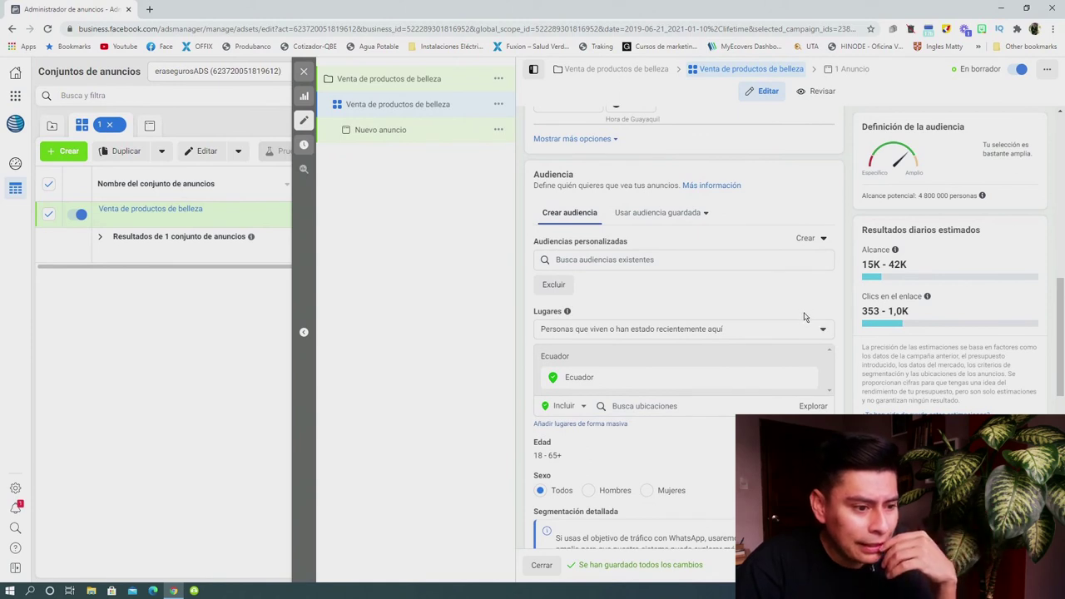
Step: Examine the ad set's audience settings, including custom audiences, places, age, sex, detailed targeting and languages
scroll(833, 333, down, 1)
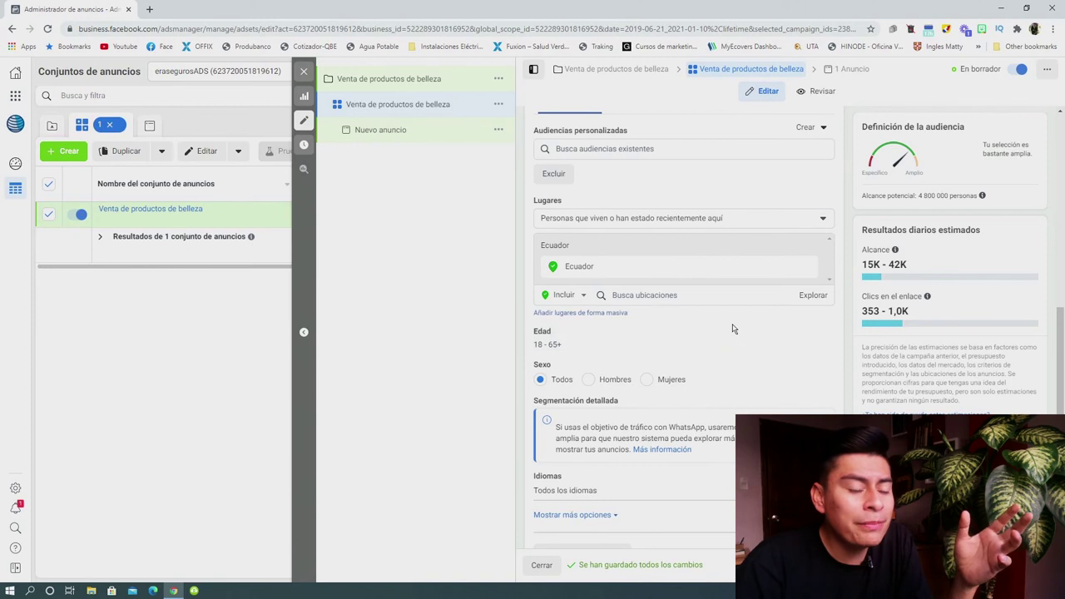
scroll(732, 329, up, 1)
scroll(732, 329, up, 3)
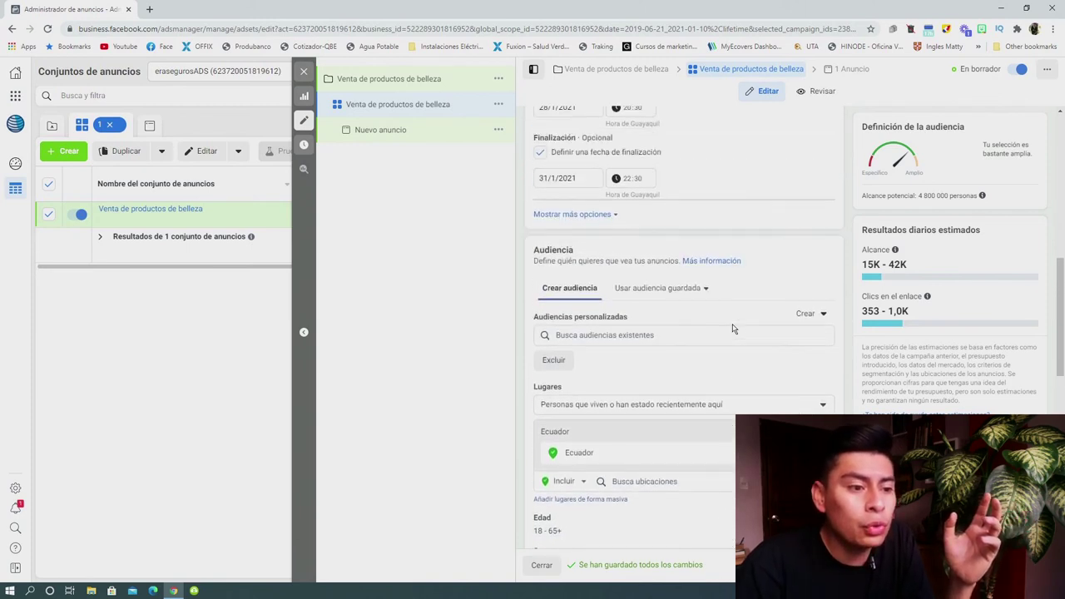
scroll(719, 275, down, 3)
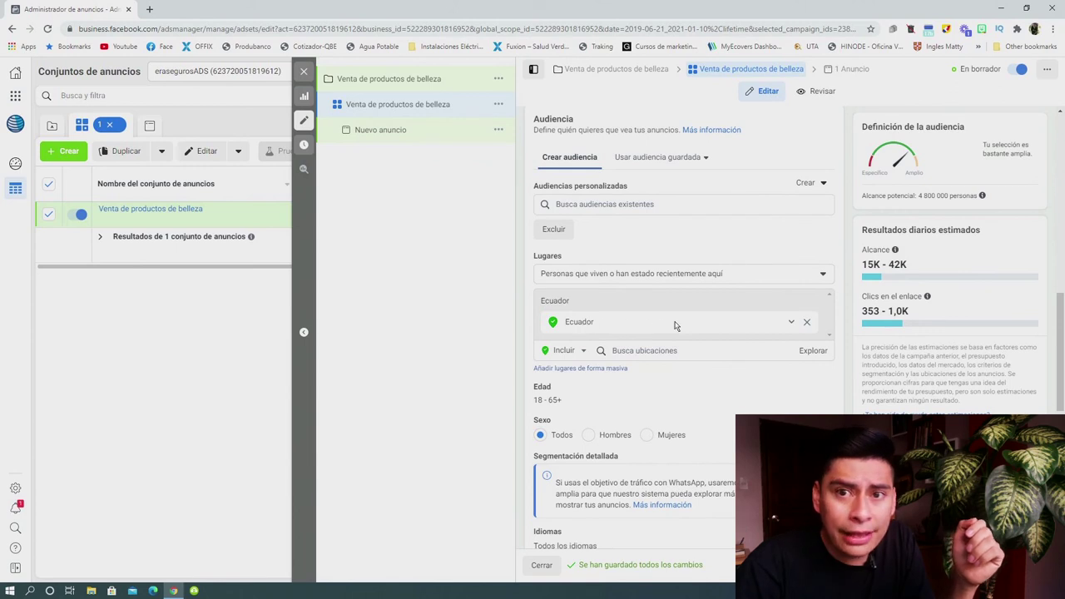
scroll(675, 325, down, 2)
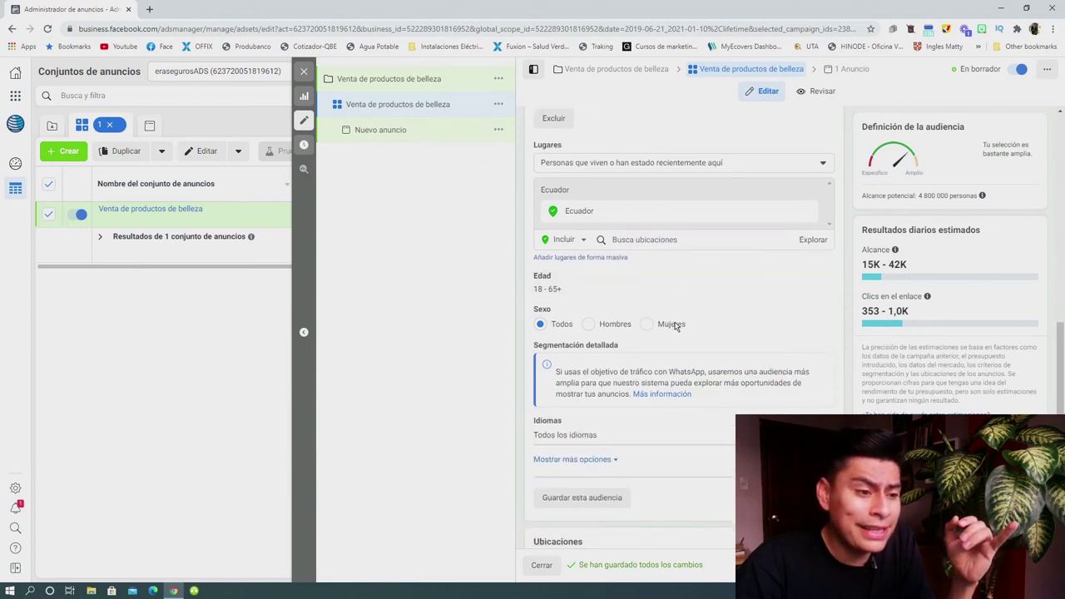
drag(538, 236, 572, 238)
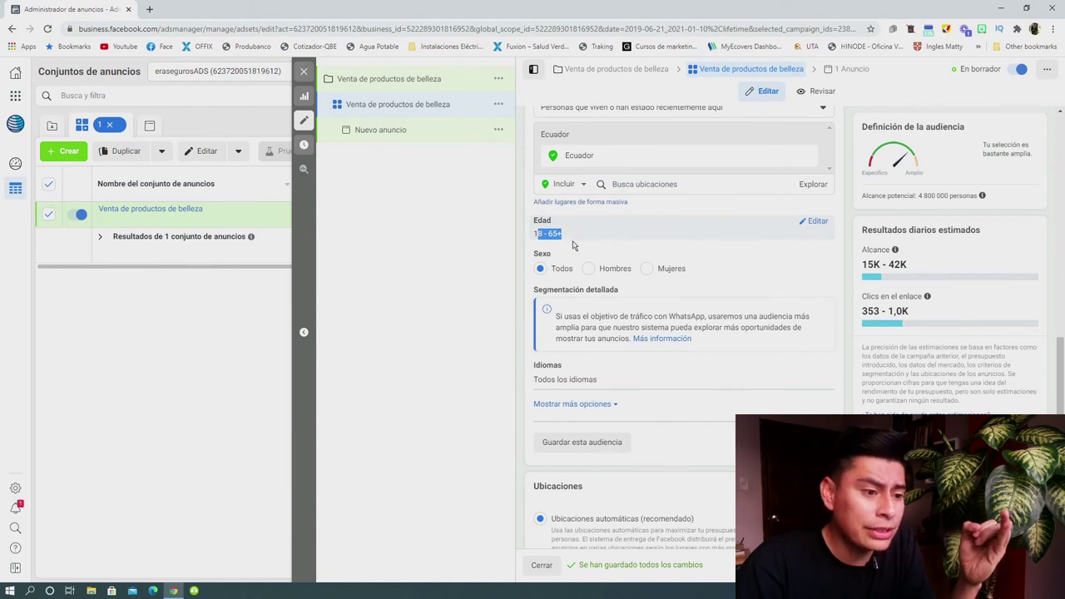
scroll(623, 307, down, 1)
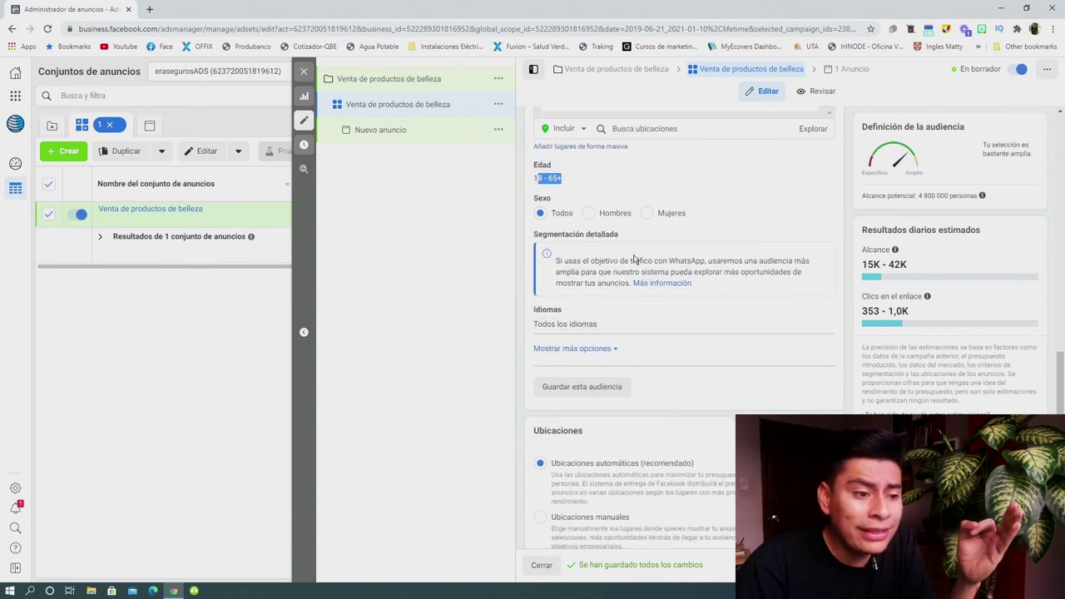
scroll(783, 270, up, 3)
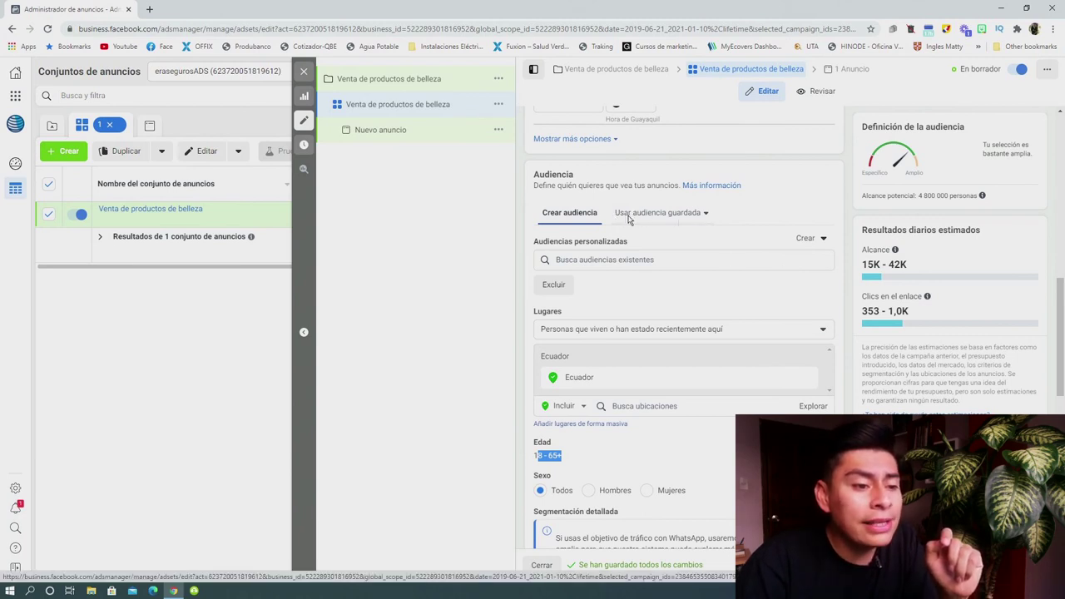
Step: Apply the saved audience beginning "FB Mg4| 6 Ciudades|New" to the ad set, and open the ad Nuevo anuncio for editing
click(697, 214)
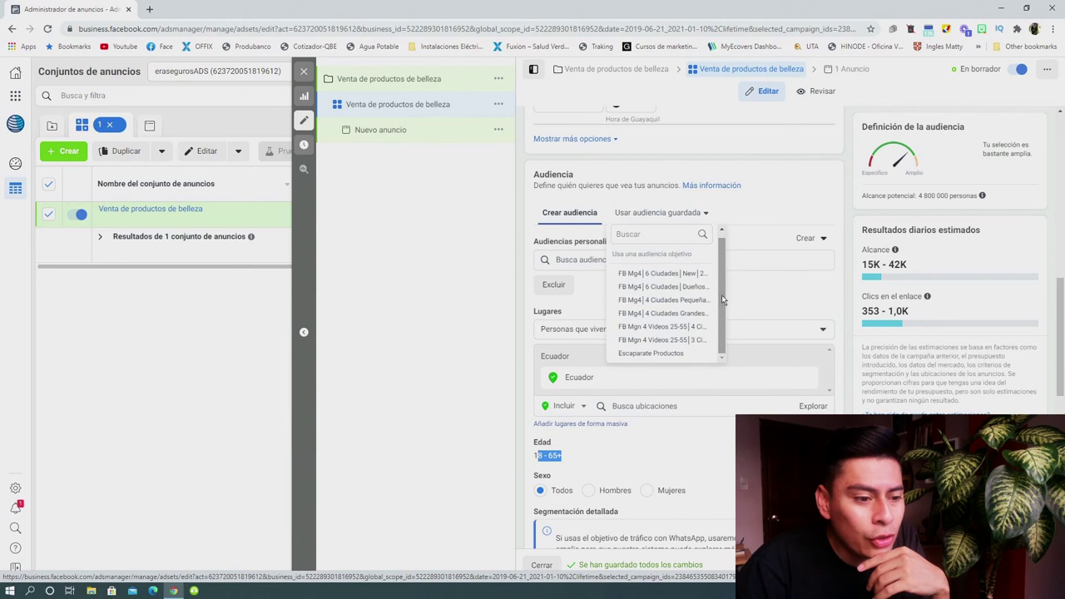
click(659, 275)
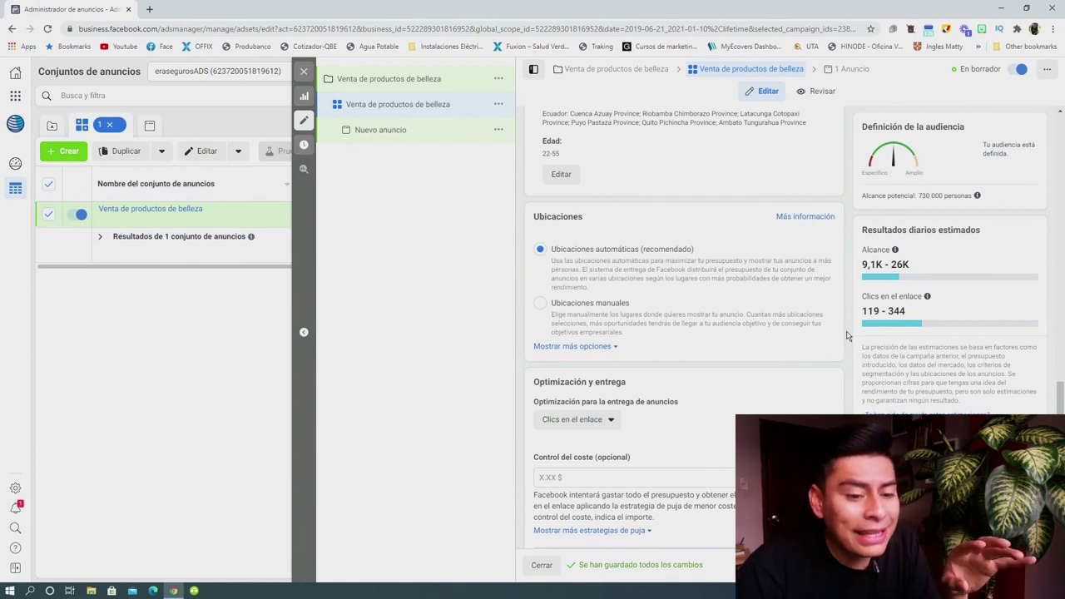
scroll(823, 320, down, 1)
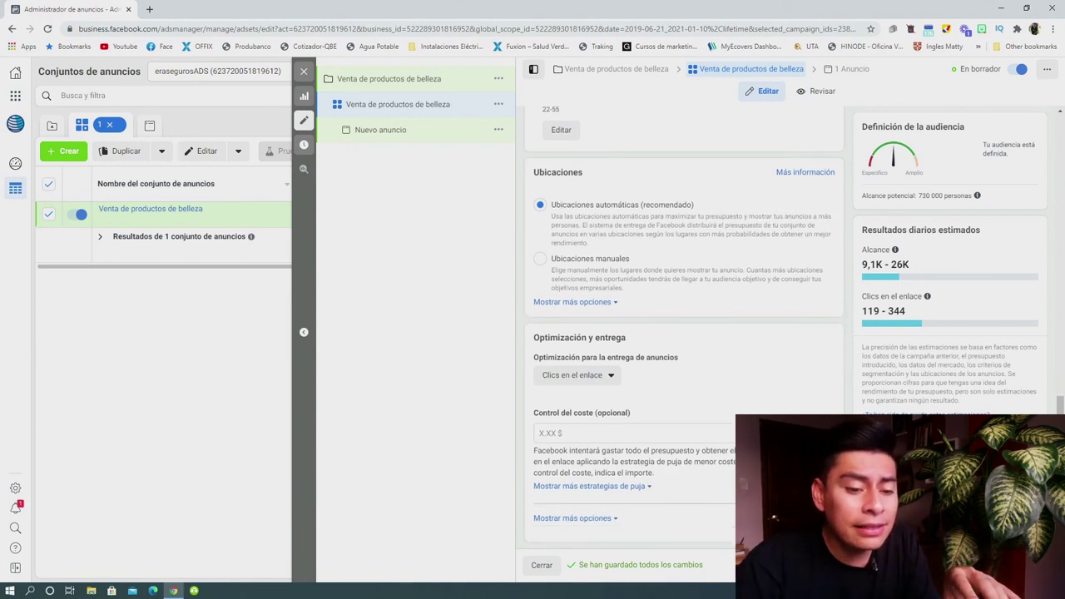
click(368, 130)
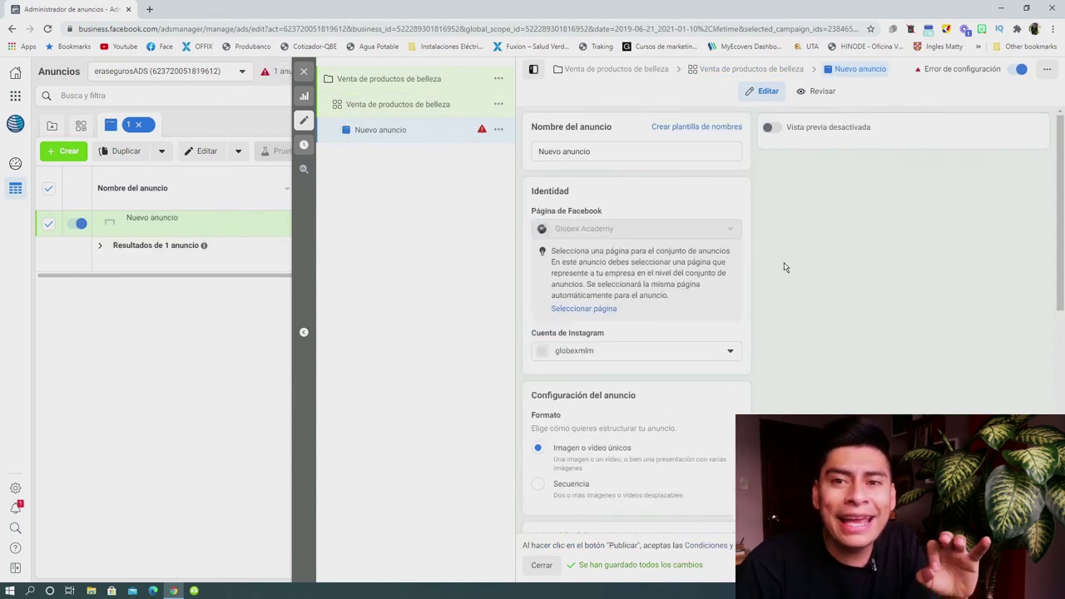